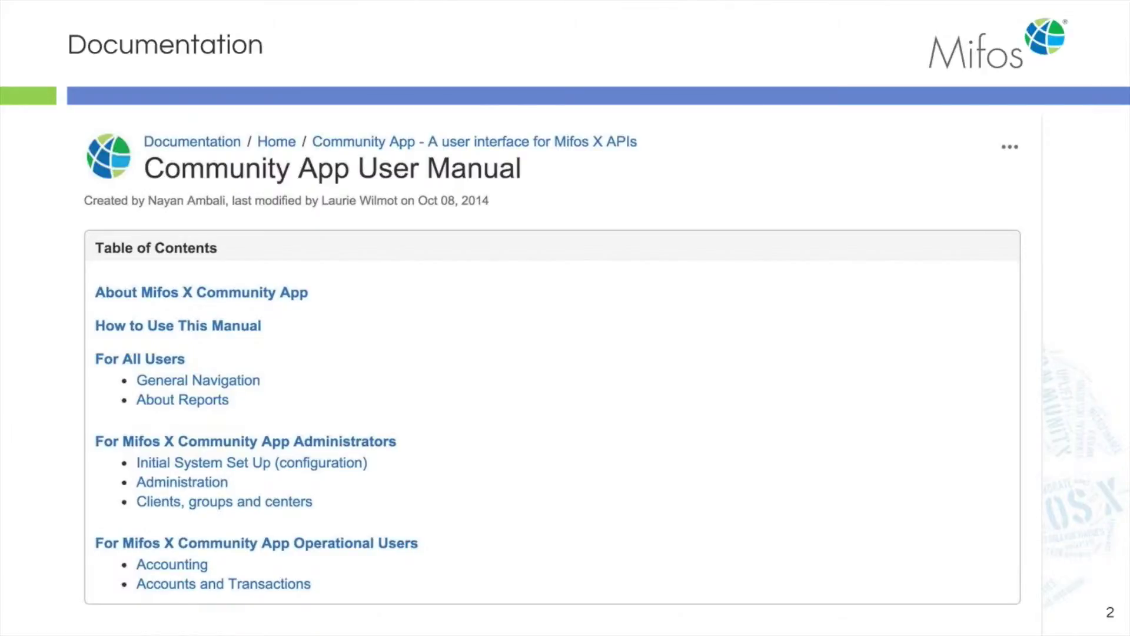
# Step: Advance the slideshow from slide 2 through the product setup and loan field slides to slide 6, Answer Hub
pyautogui.press('Right')
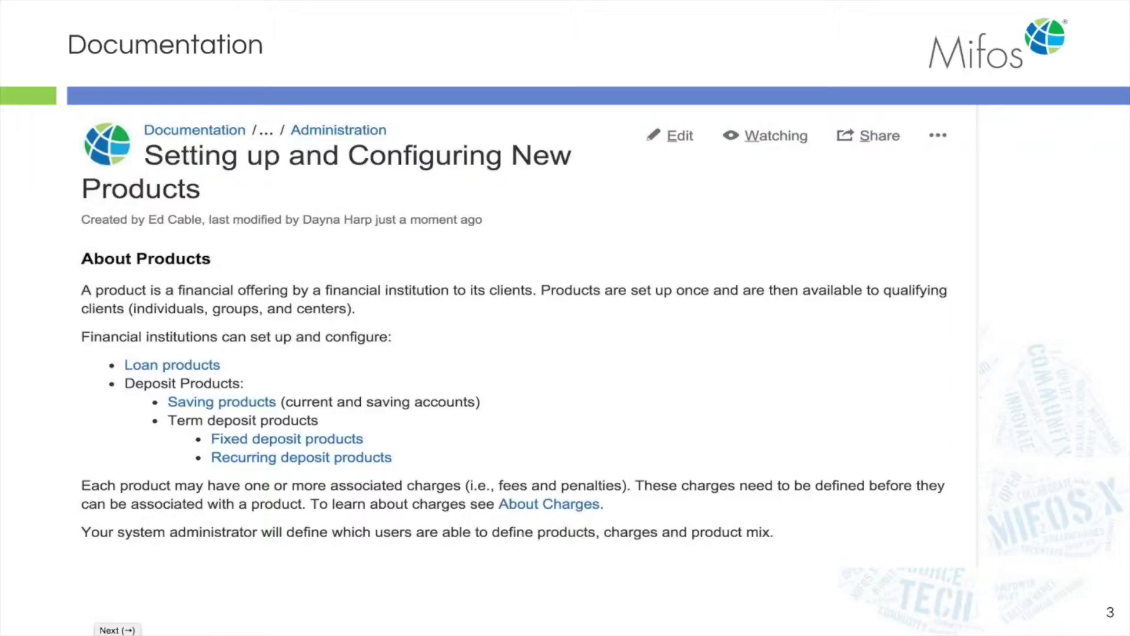
pyautogui.press('Right')
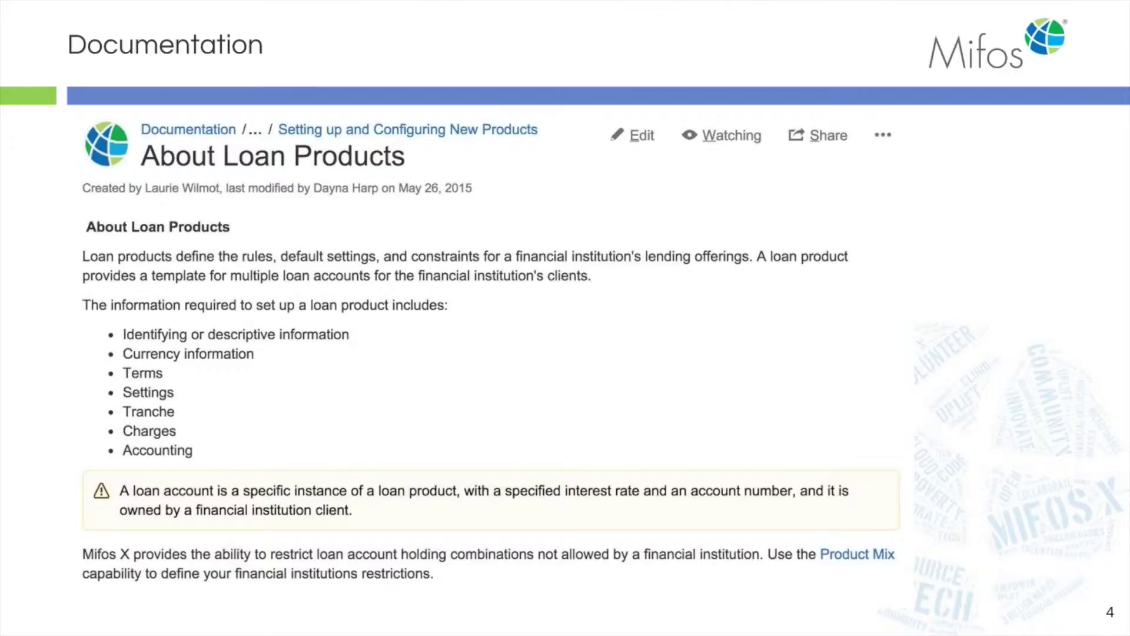
pyautogui.press('Right')
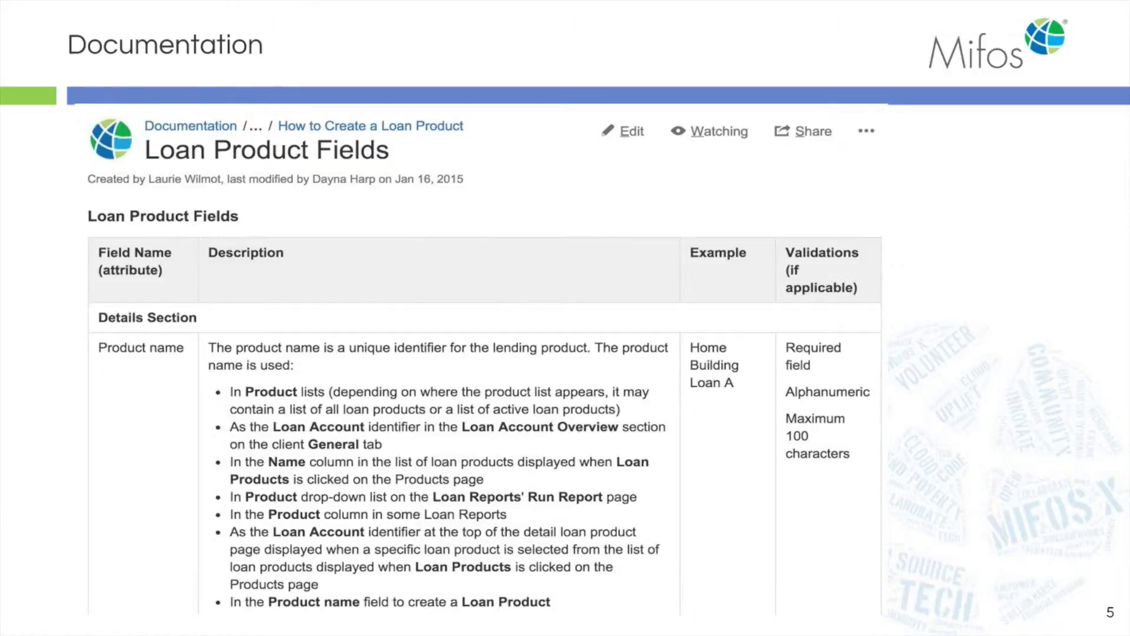
pyautogui.press('Right')
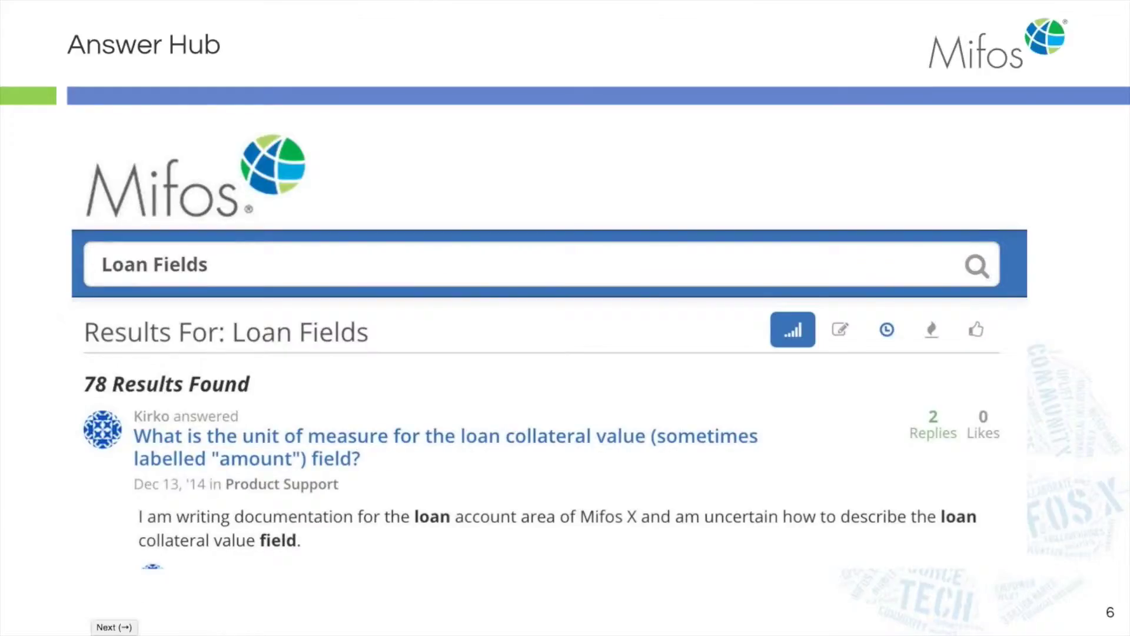
# Step: Advance the slideshow to slide 7, Ask a Question
pyautogui.press('Right')
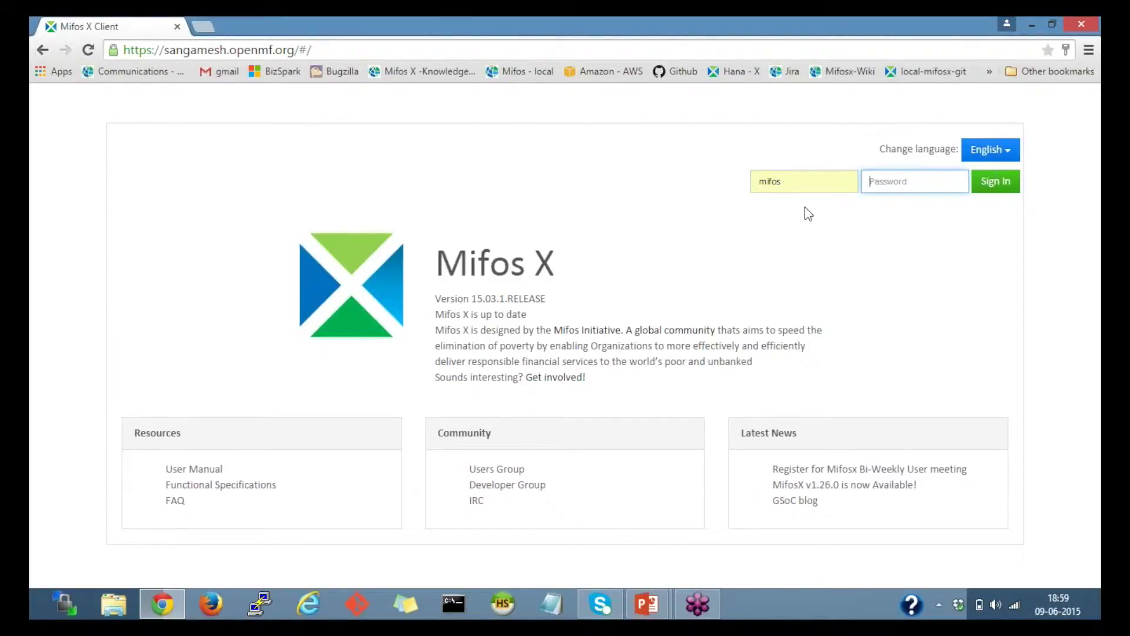
# Step: Enter the account password to sign in and reach the 15.03.1.RELEASE welcome page
pyautogui.press('Return')
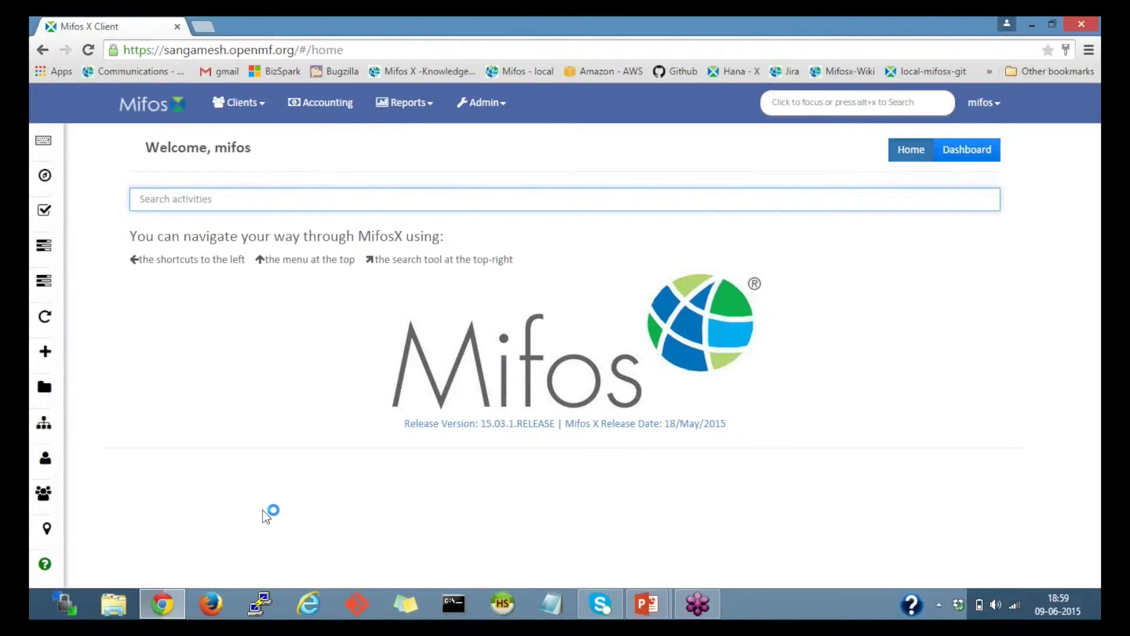
pyautogui.click(664, 612)
# Step: Go to Admin > Products > Loan Products and start a new loan product form
pyautogui.click(497, 116)
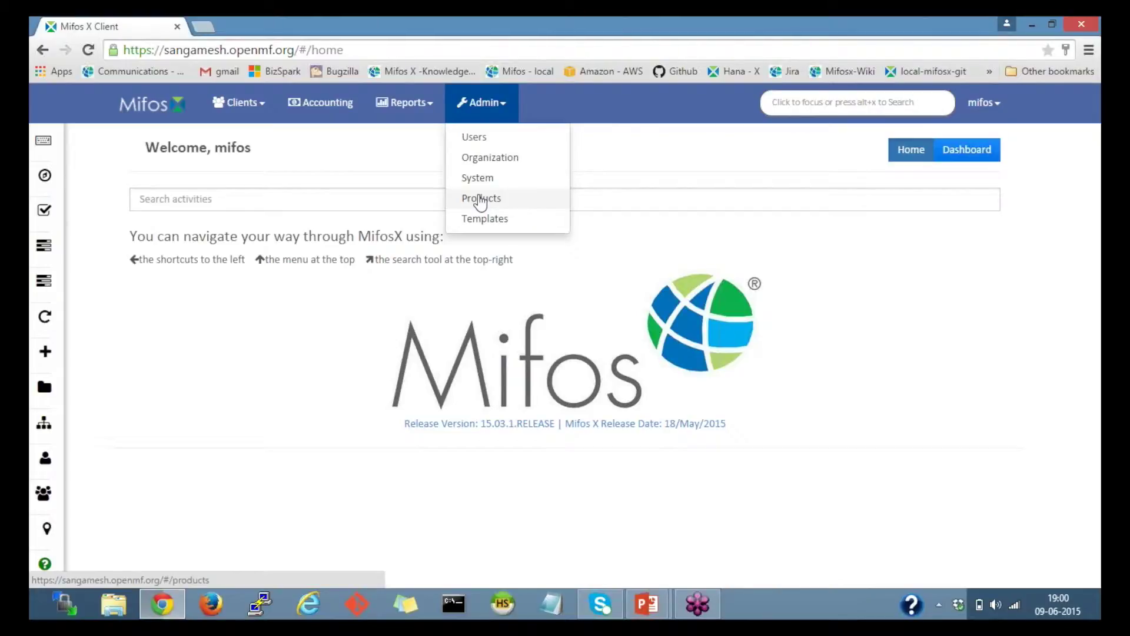
pyautogui.click(481, 200)
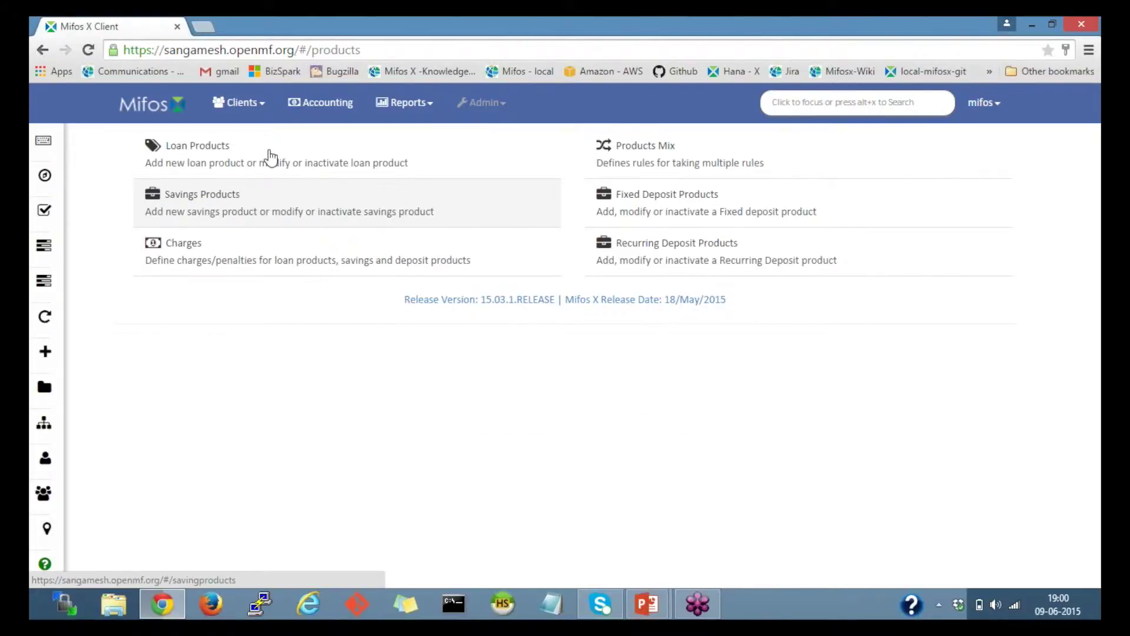
pyautogui.click(272, 156)
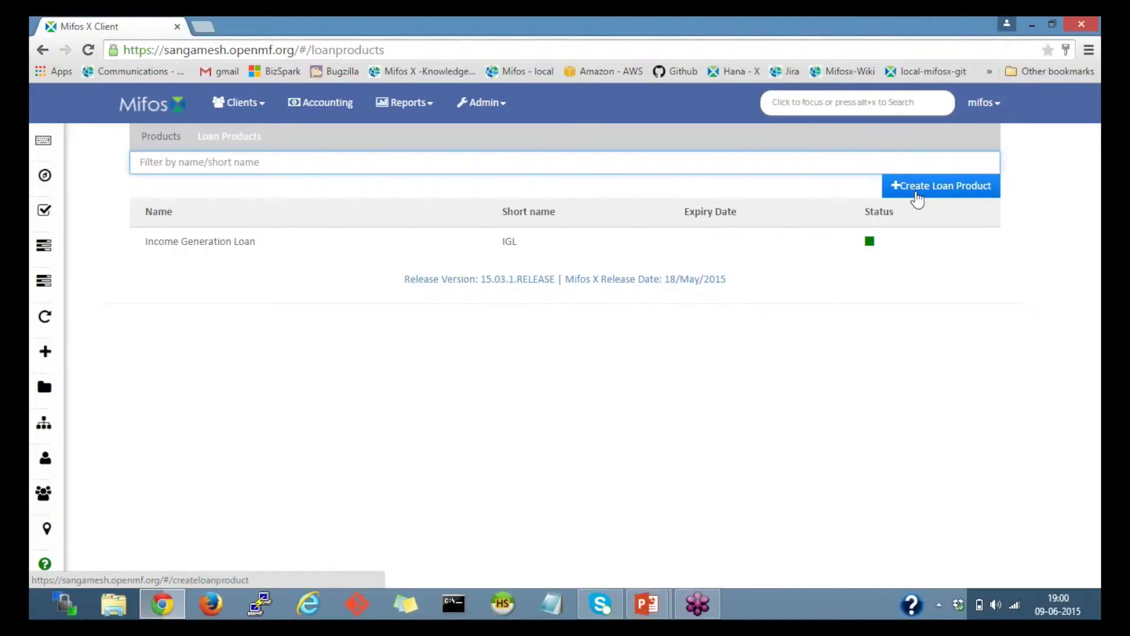
pyautogui.click(918, 198)
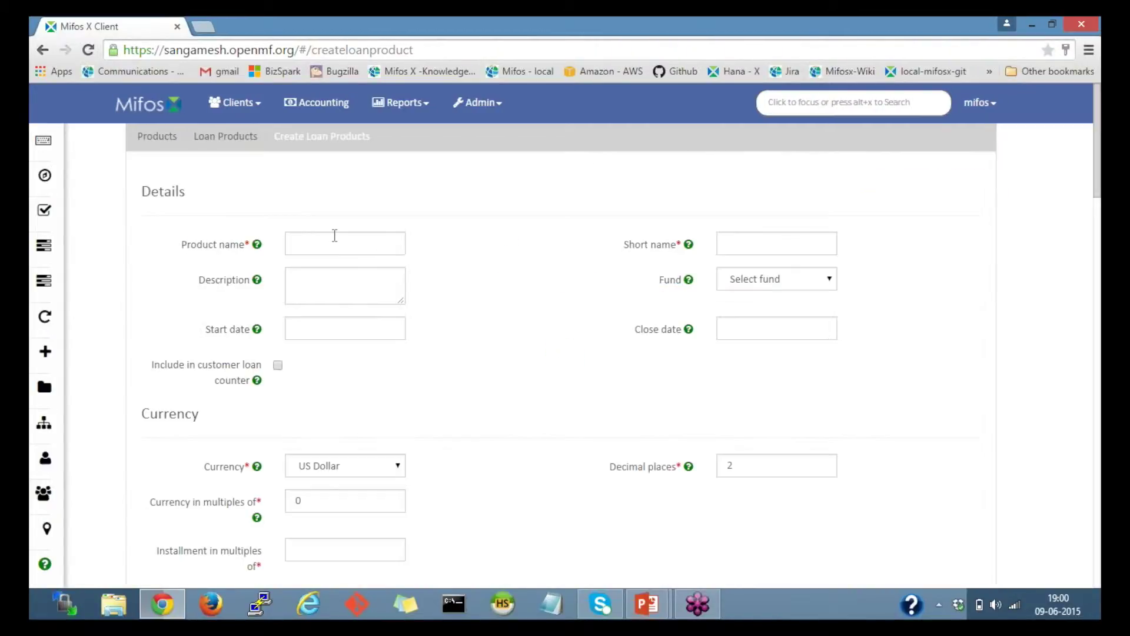
pyautogui.click(333, 239)
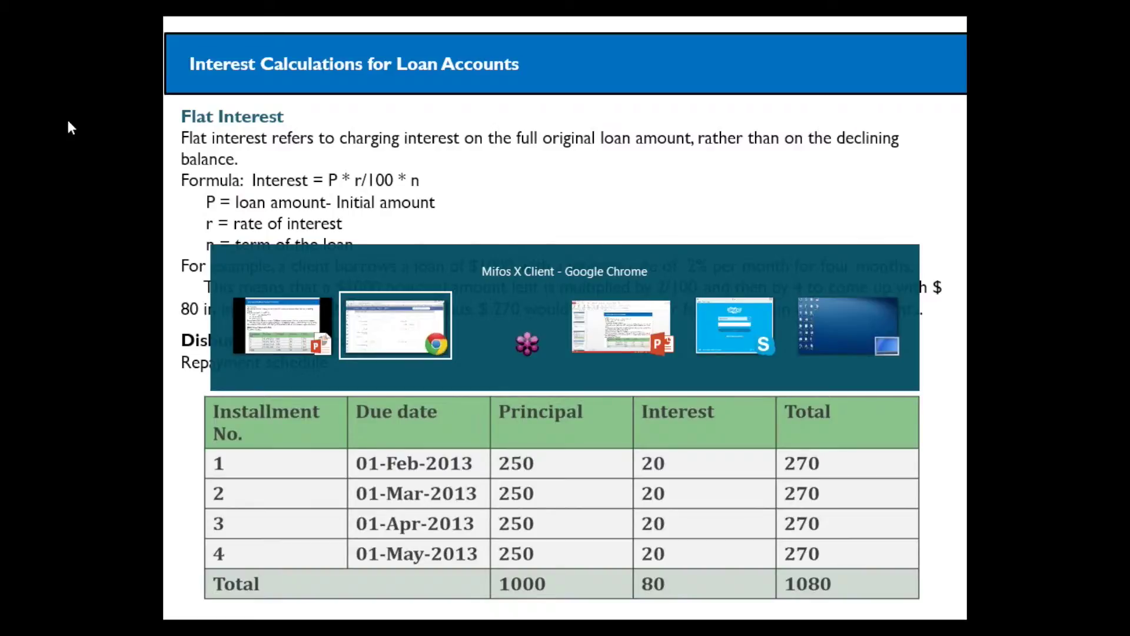
pyautogui.hotkey('alt', 'Tab')
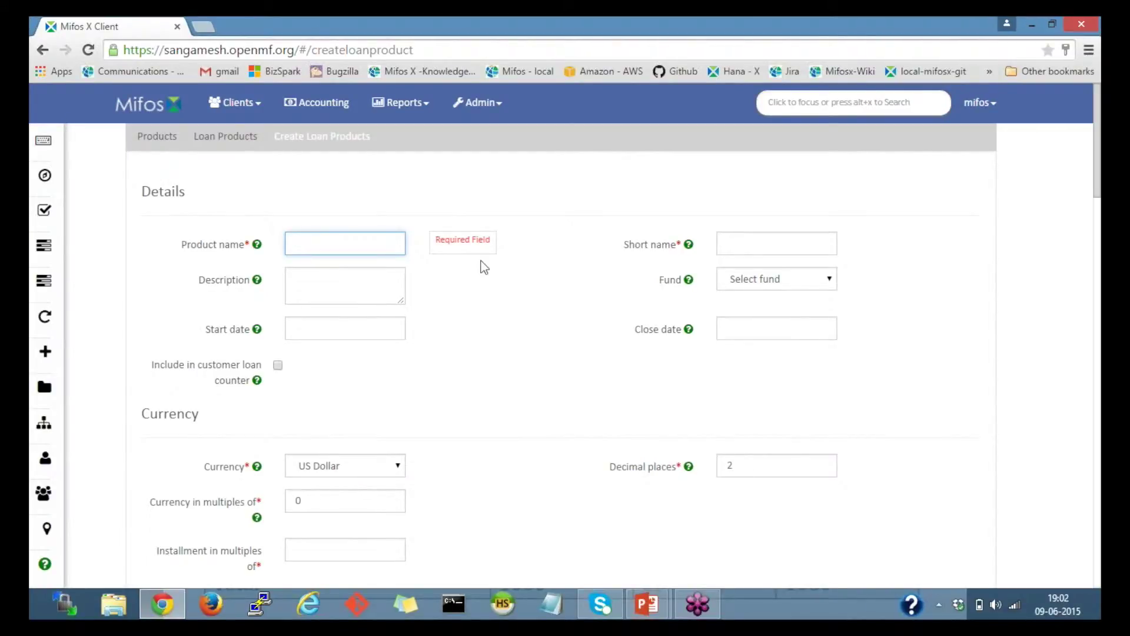
# Step: Enter product name 'Income generating loan' and short name 'igls'
pyautogui.write('Income generating loa')
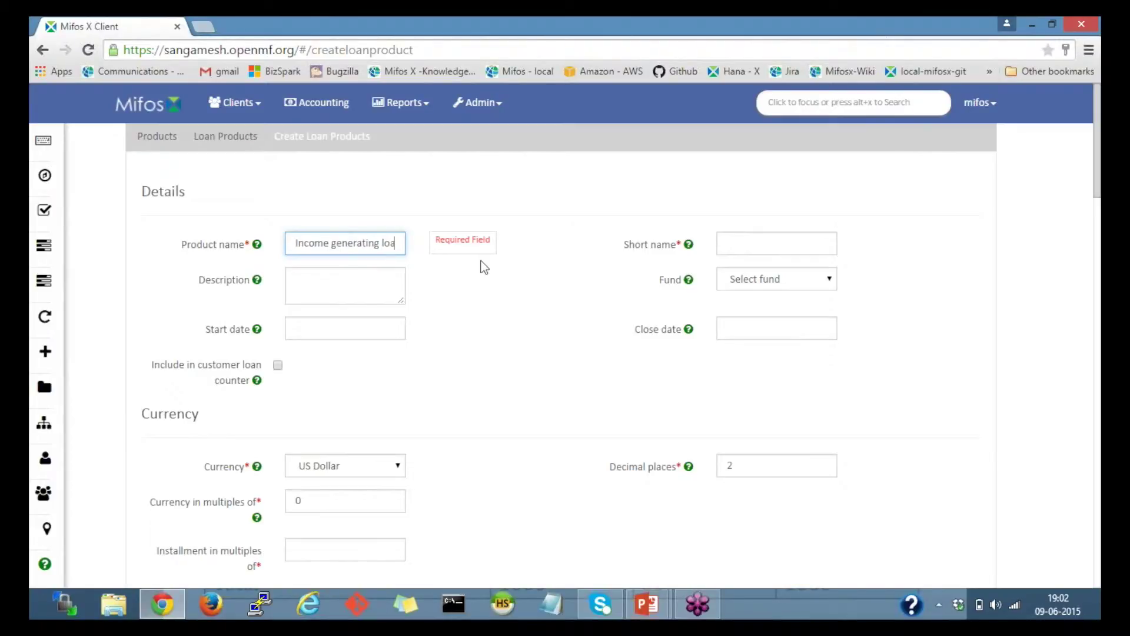
pyautogui.write('n')
pyautogui.click(744, 243)
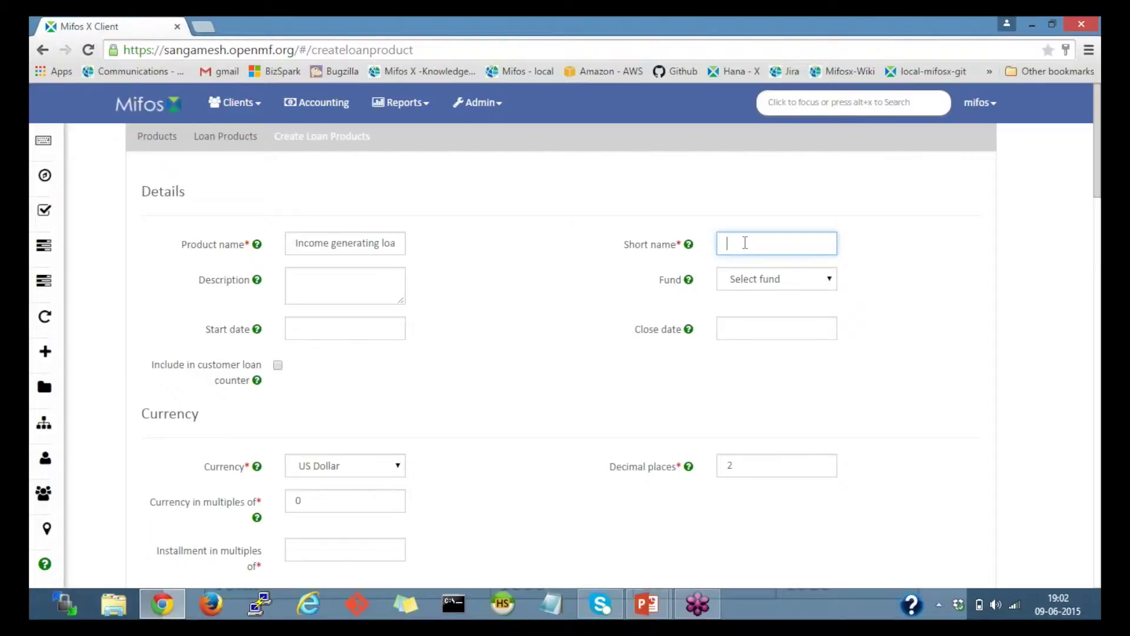
pyautogui.write('igls')
pyautogui.doubleClick(767, 245)
pyautogui.click(505, 276)
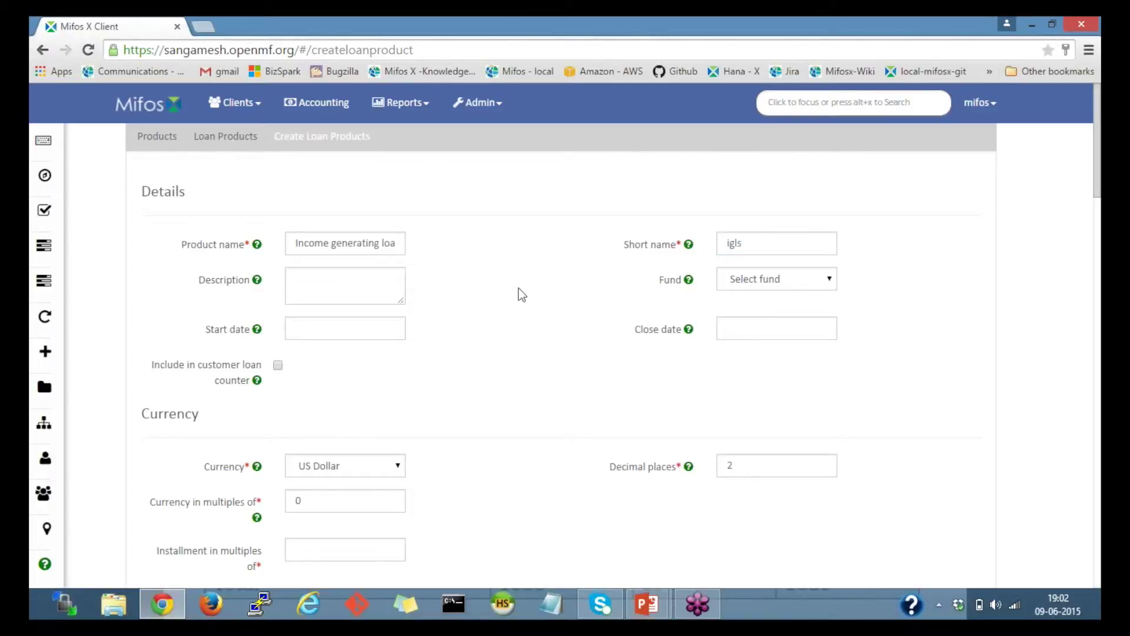
pyautogui.scroll(-1, 521, 294)
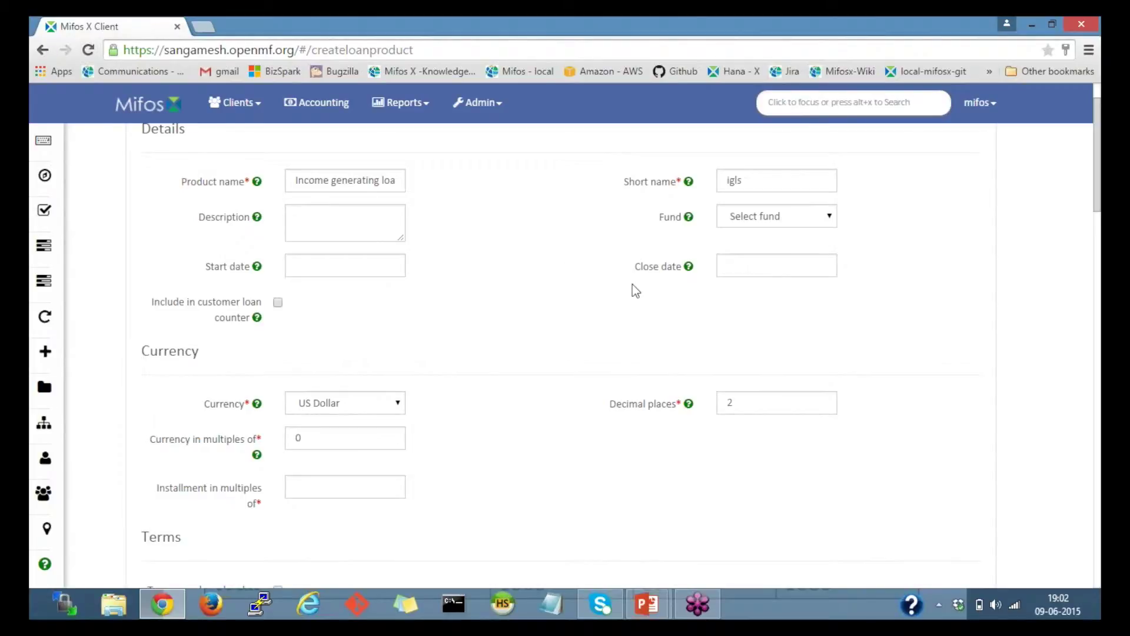
# Step: Leave Fund unset and choose US Dollar currency with 2 decimal places
pyautogui.click(785, 218)
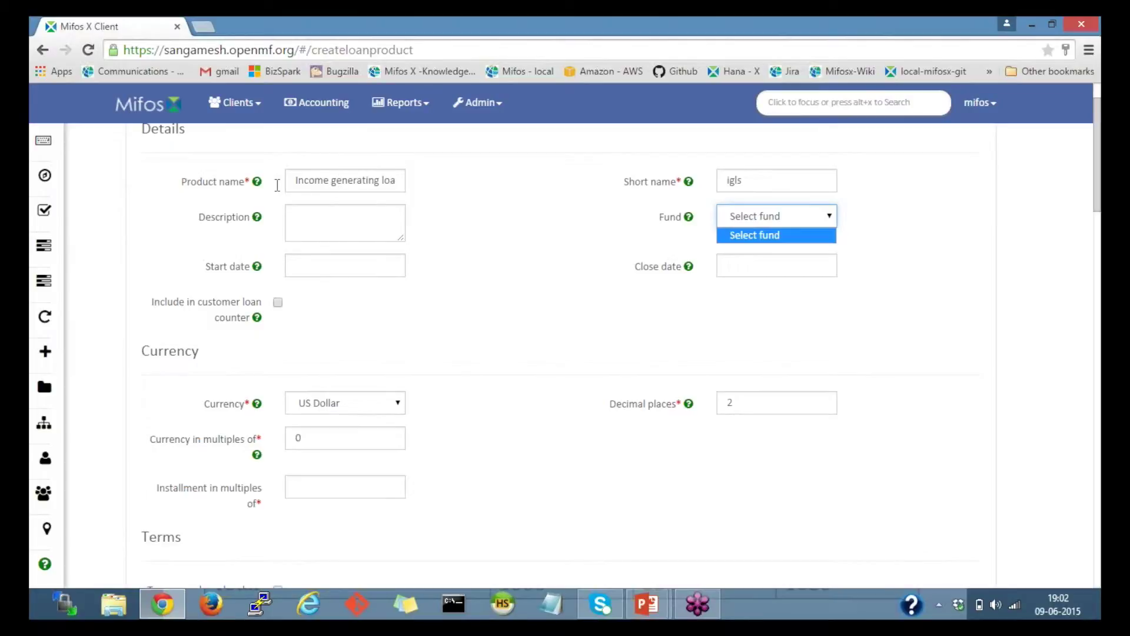
pyautogui.click(524, 306)
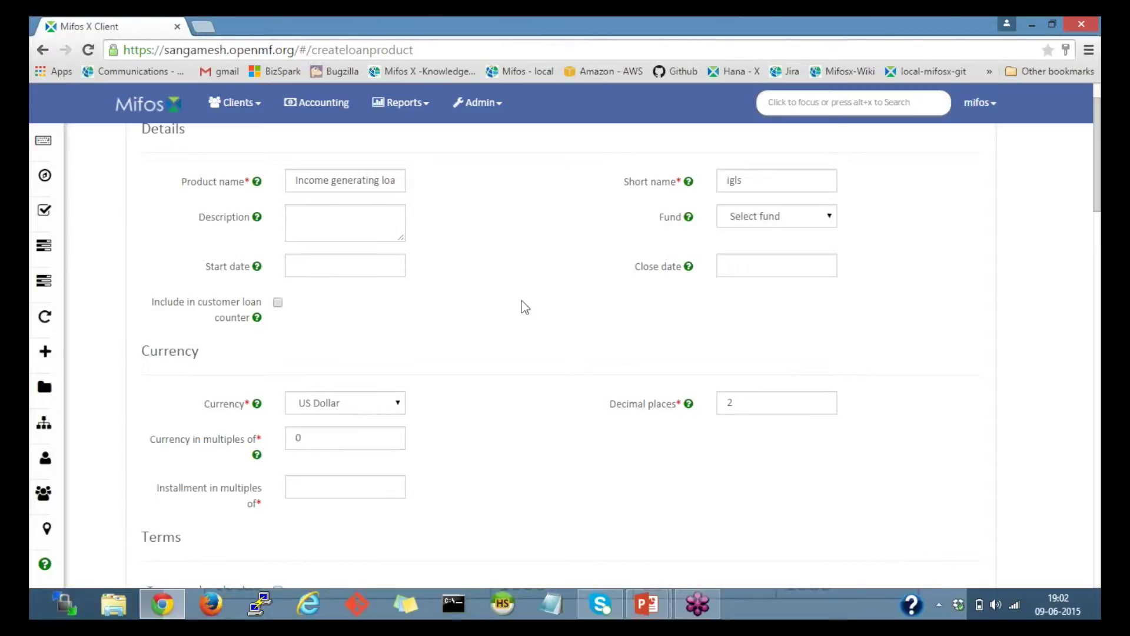
pyautogui.scroll(-1, 525, 307)
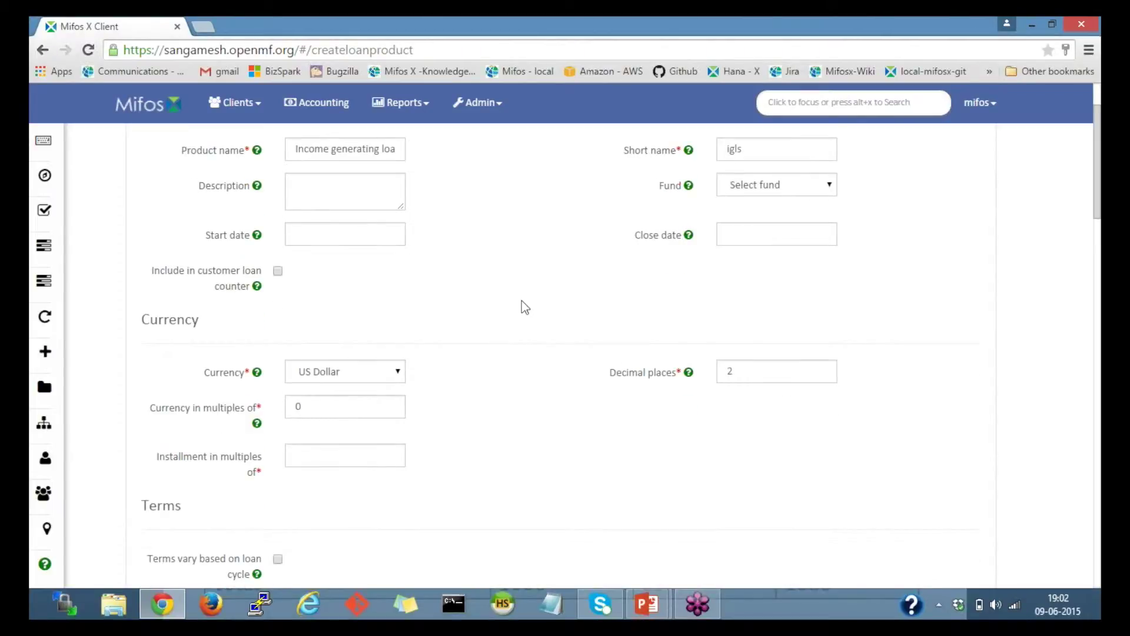
pyautogui.scroll(-1, 524, 307)
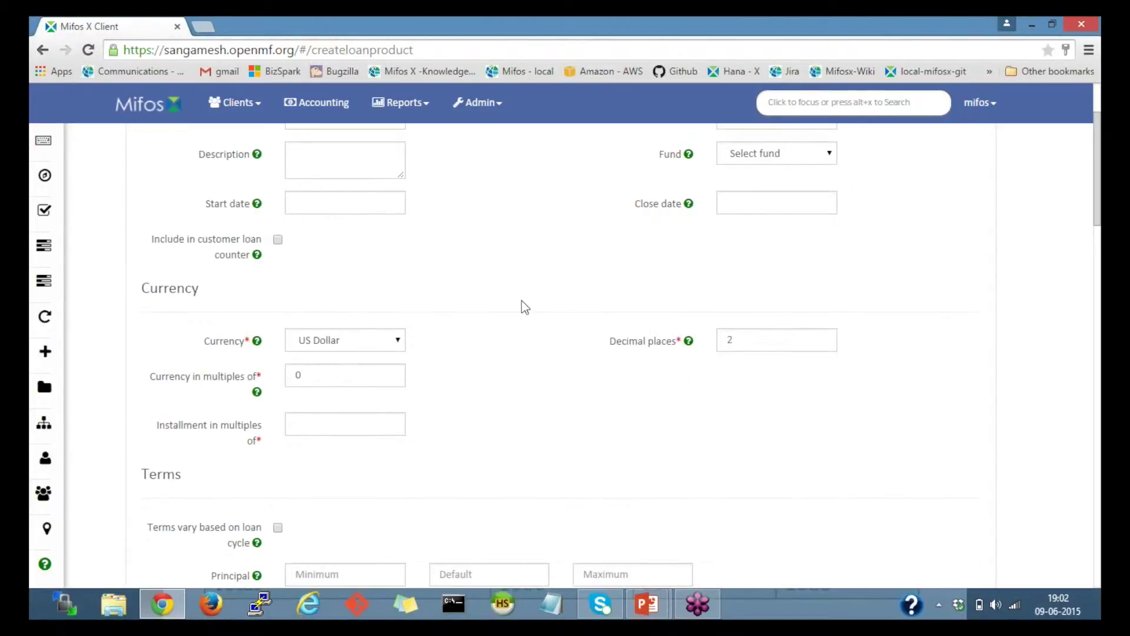
pyautogui.scroll(-1, 525, 307)
pyautogui.scroll(-1, 524, 307)
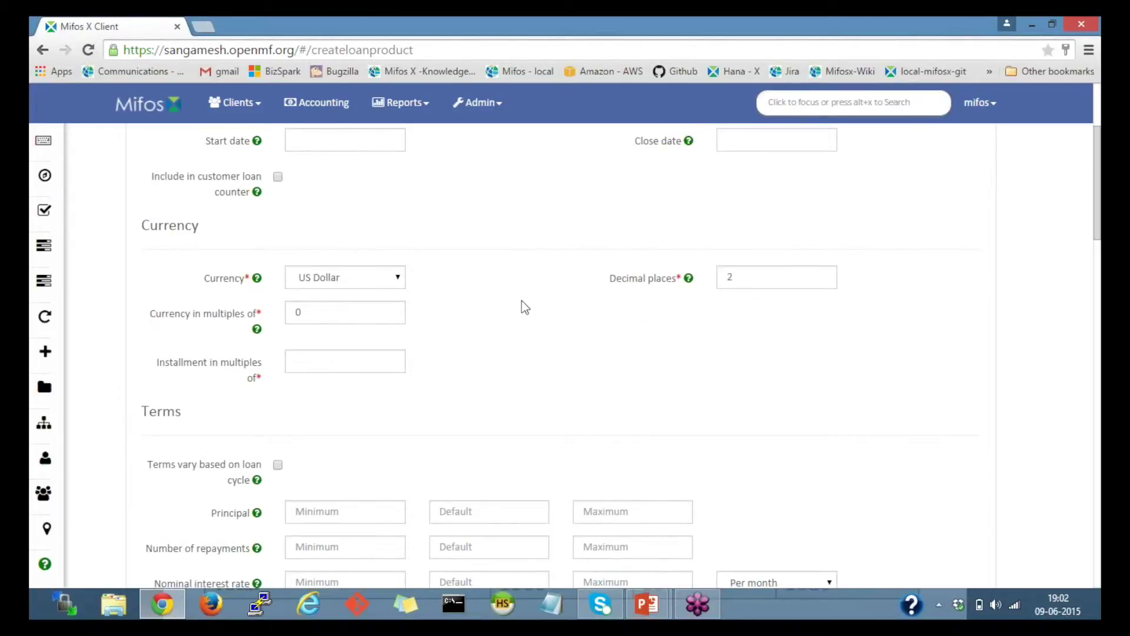
pyautogui.scroll(-2, 524, 307)
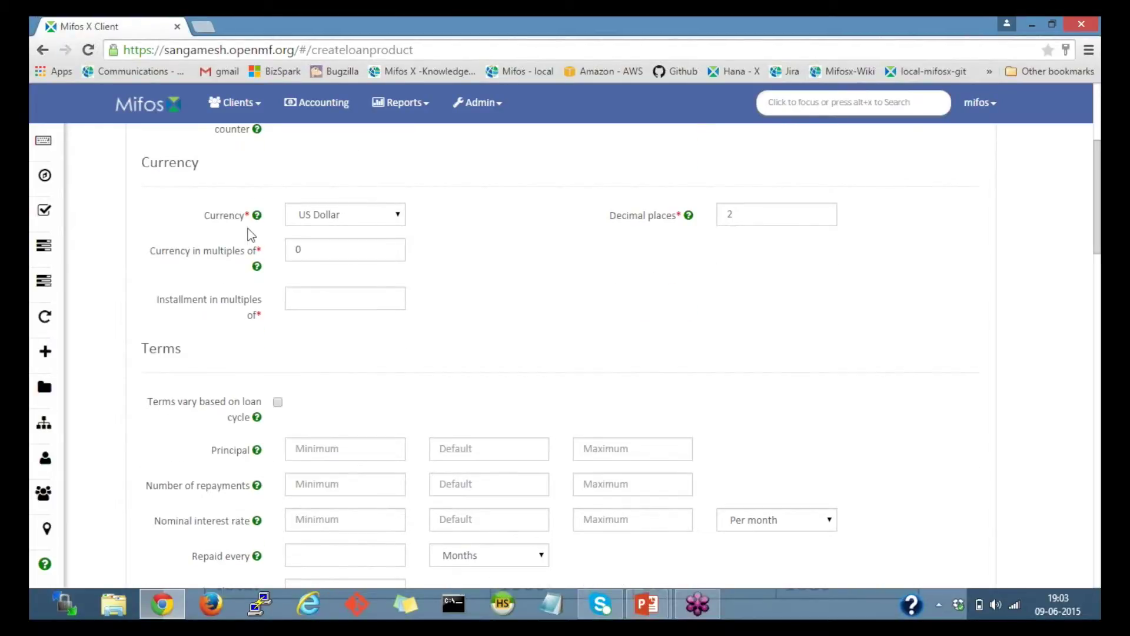
pyautogui.click(373, 217)
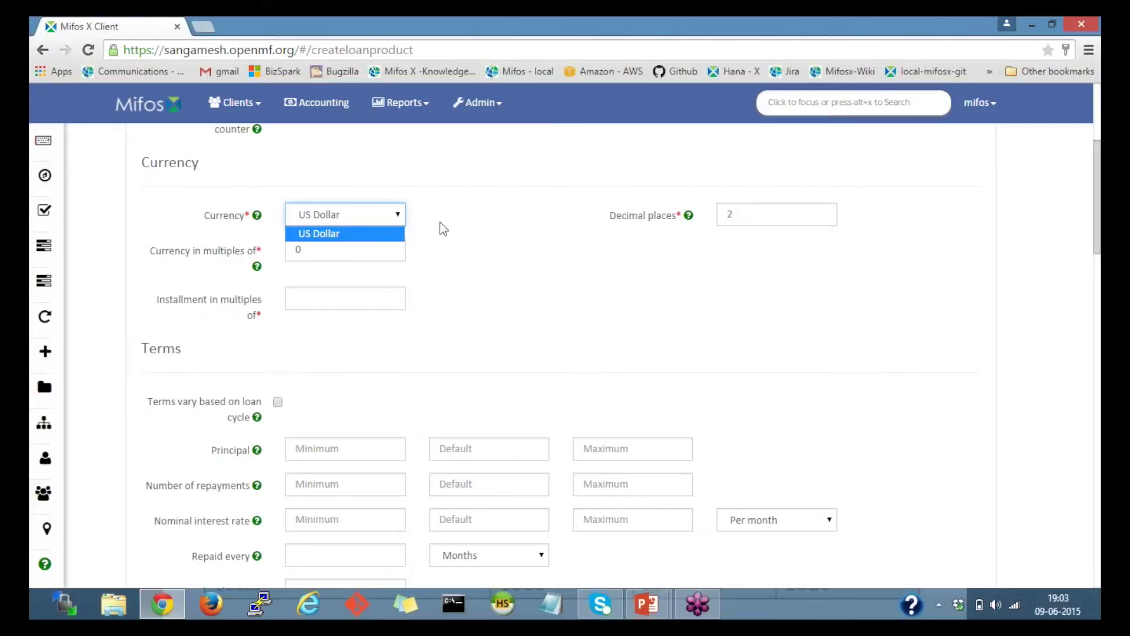
pyautogui.click(447, 223)
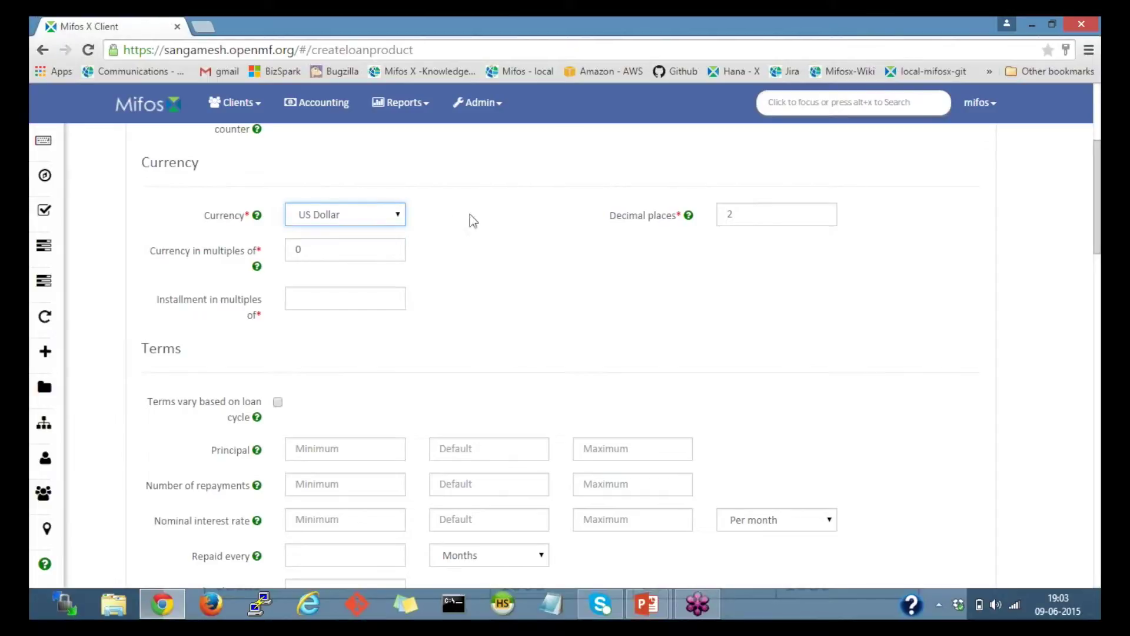
pyautogui.doubleClick(769, 215)
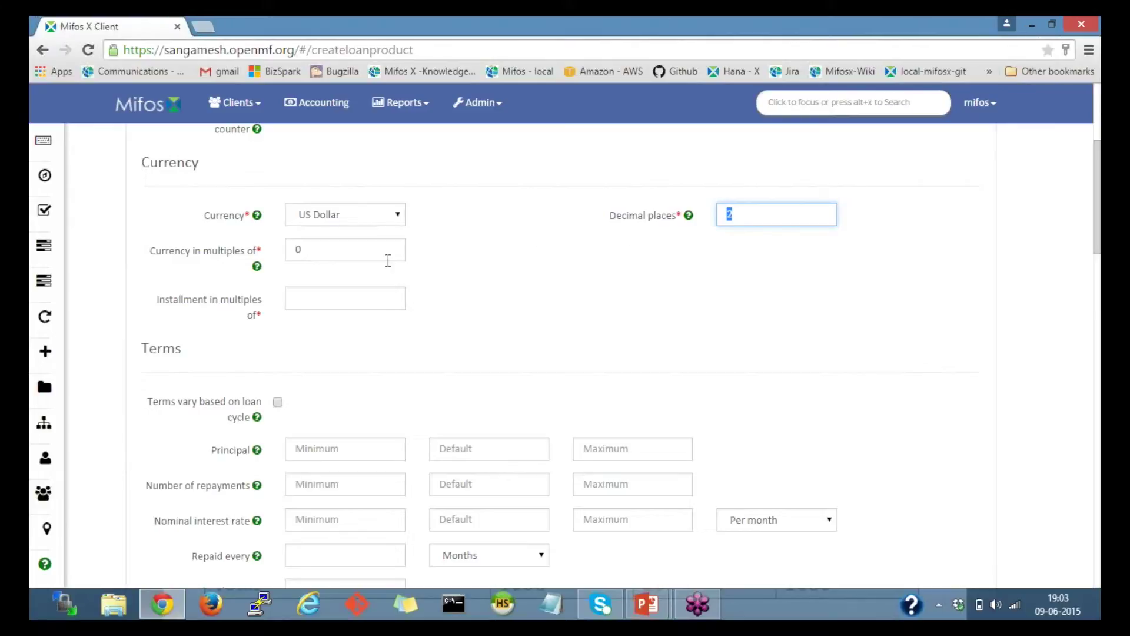
# Step: Set installments in multiples of 100
pyautogui.click(305, 301)
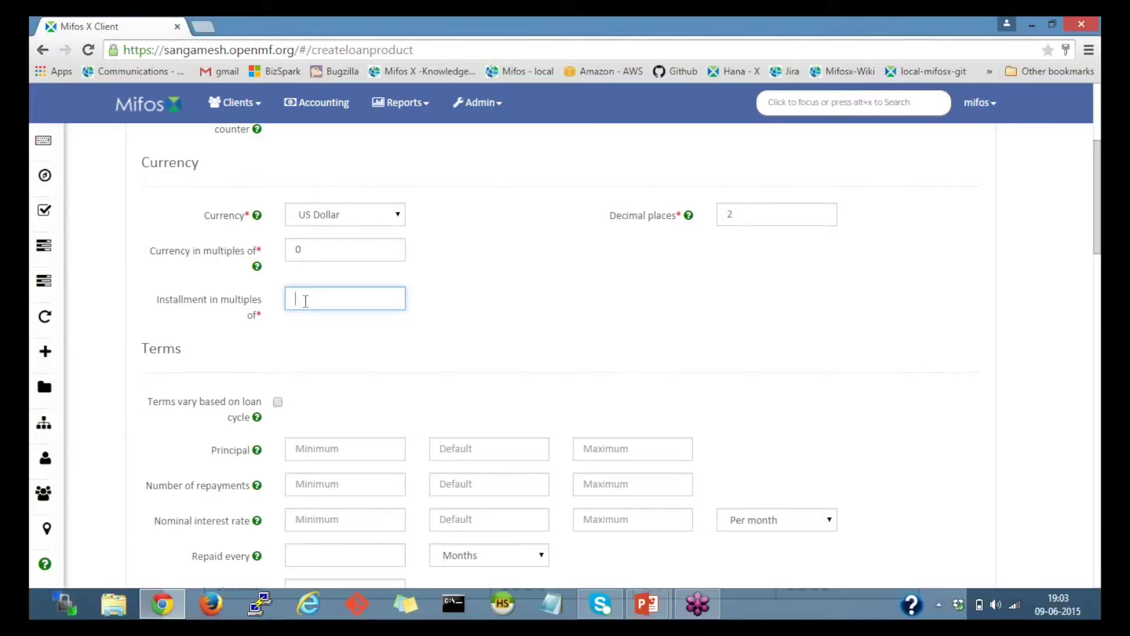
pyautogui.write('100')
pyautogui.click(566, 408)
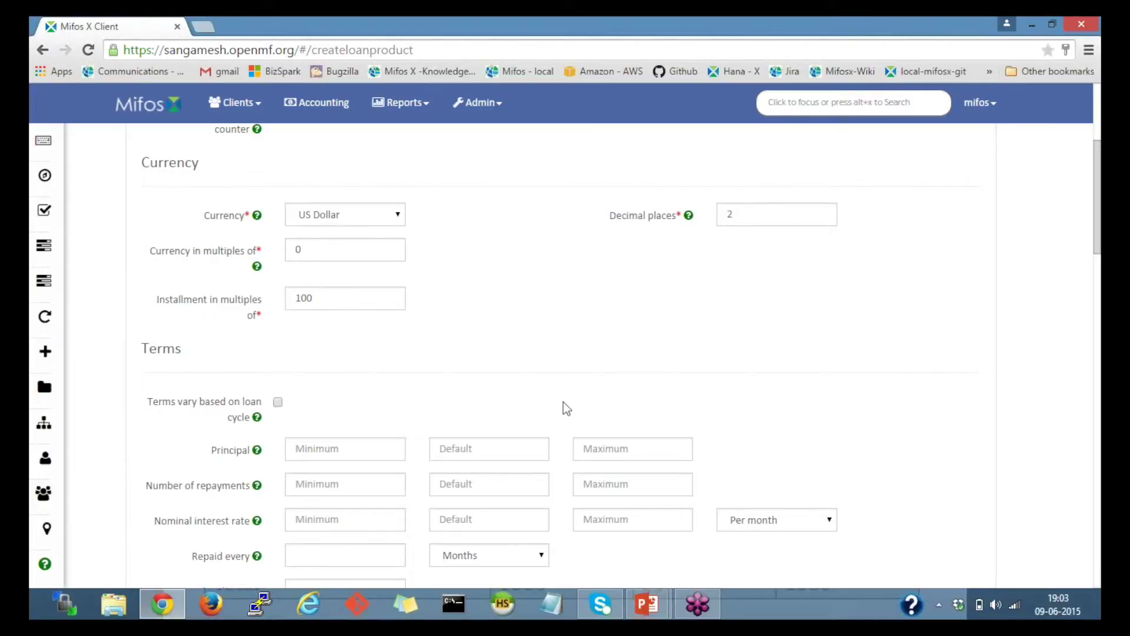
pyautogui.scroll(-2, 567, 408)
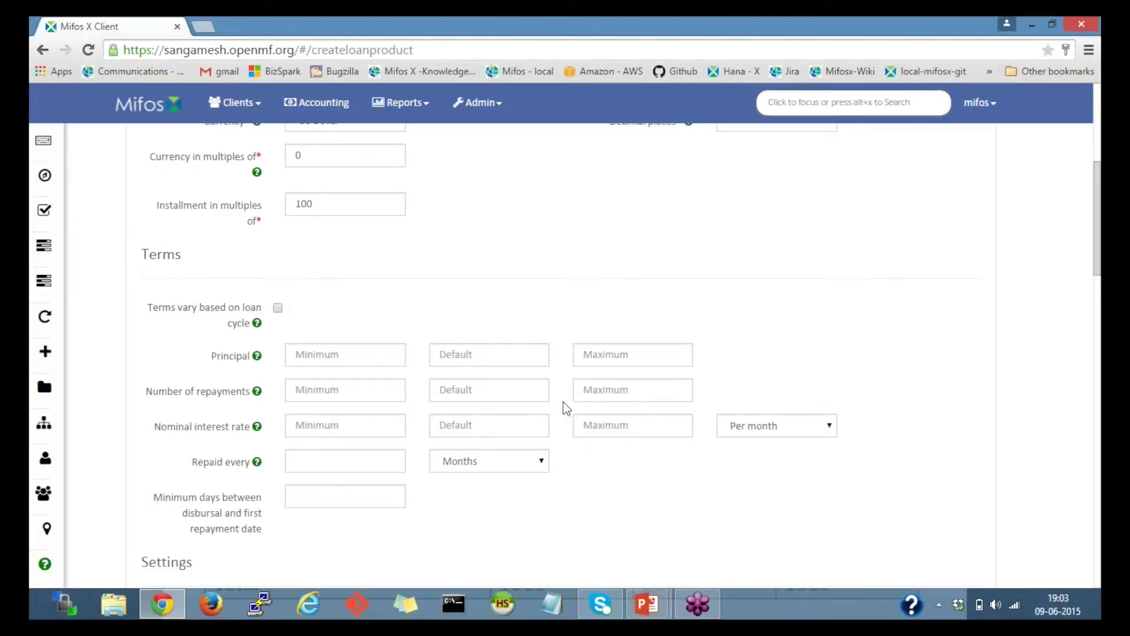
pyautogui.scroll(-2, 566, 408)
# Step: Set default principal 1,000, 4 repayments and nominal interest 2 per month
pyautogui.click(466, 262)
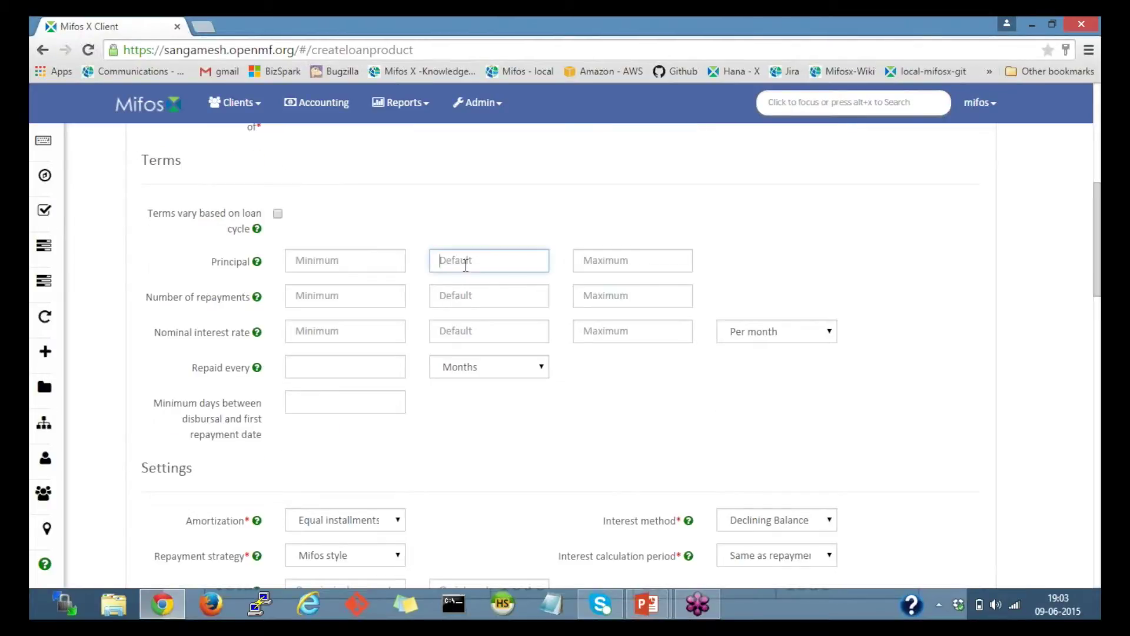
pyautogui.write('1,000')
pyautogui.click(465, 295)
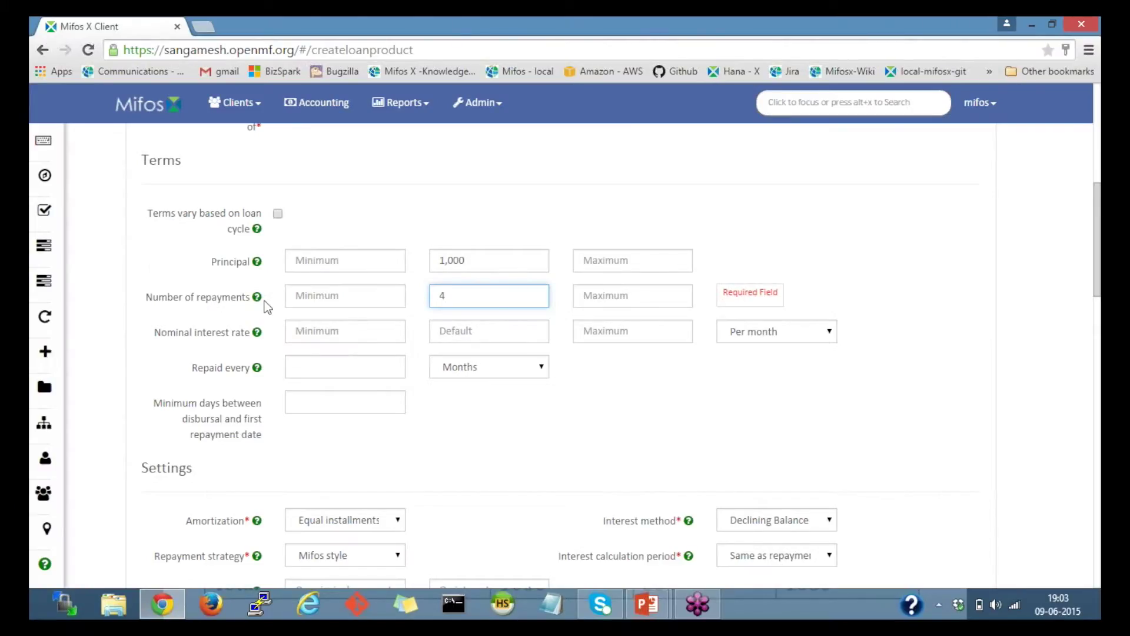
pyautogui.click(485, 335)
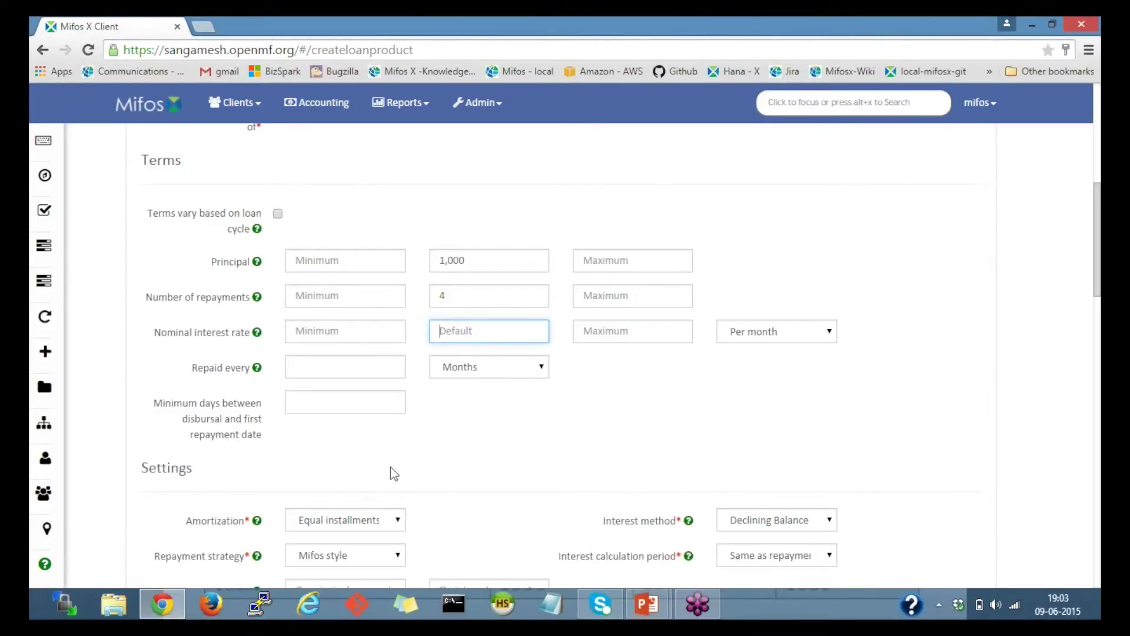
pyautogui.hotkey('alt', 'Tab')
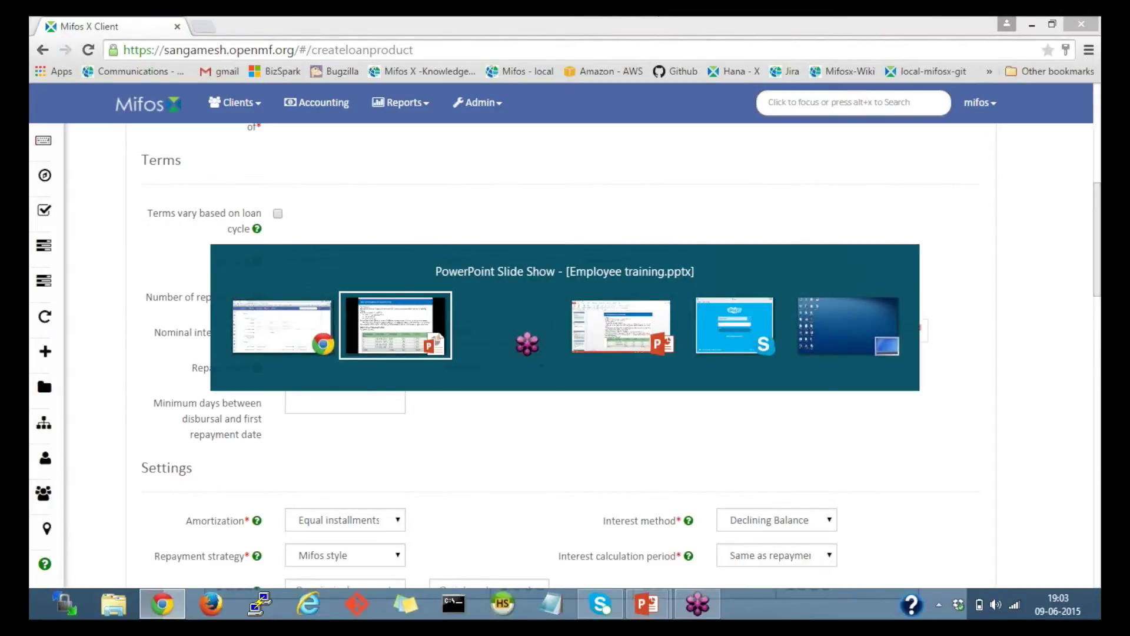
pyautogui.press('Escape')
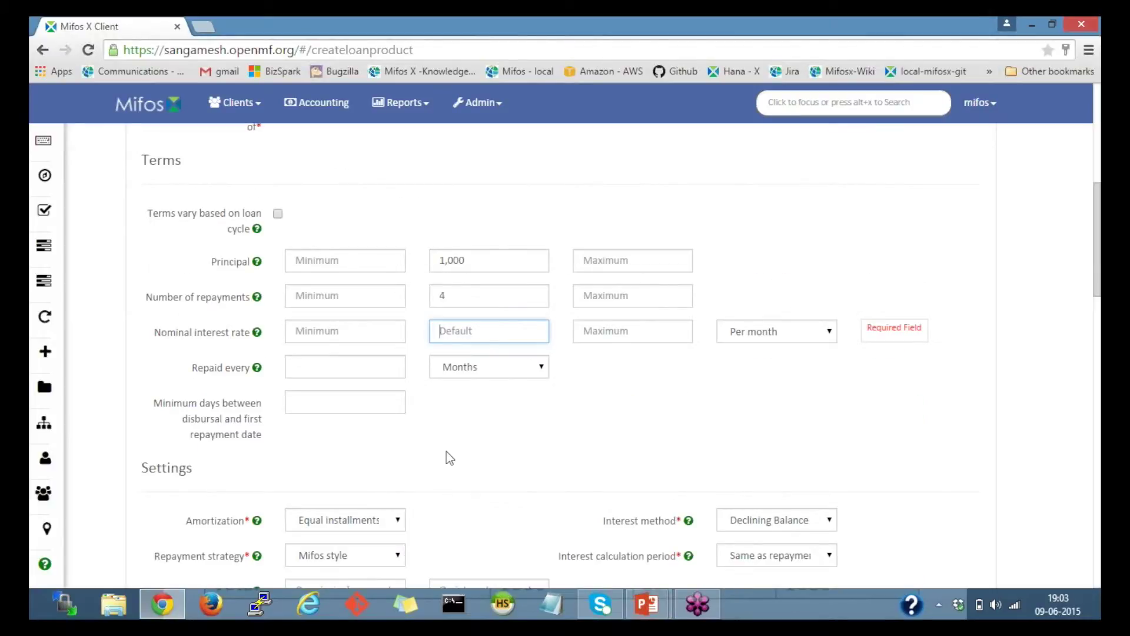
pyautogui.write('2')
pyautogui.click(767, 331)
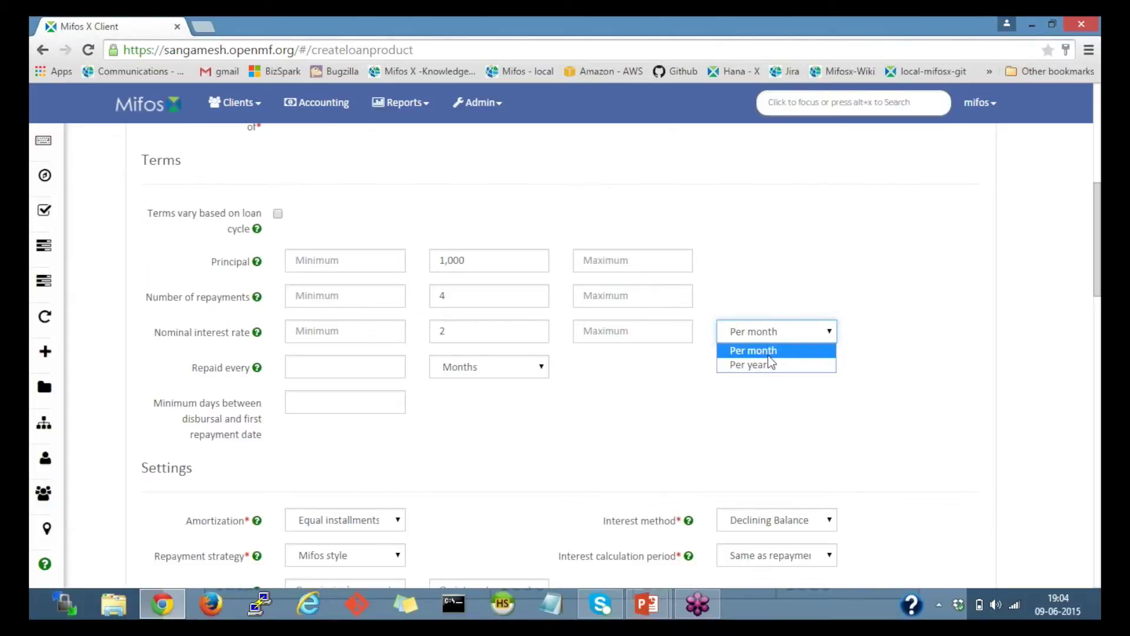
pyautogui.click(768, 354)
pyautogui.click(479, 423)
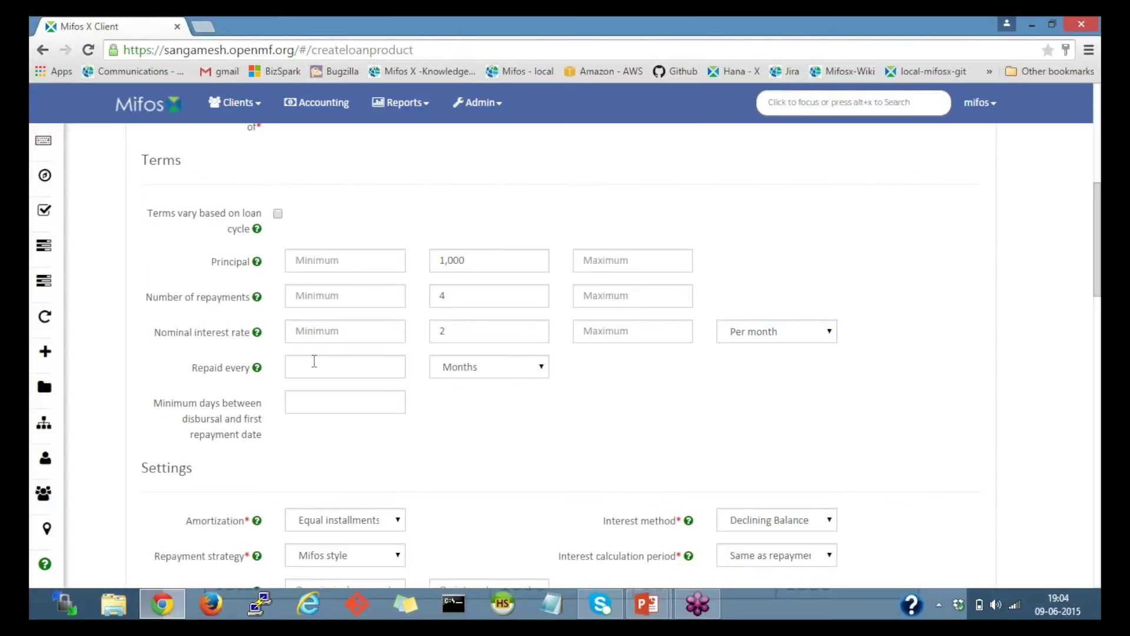
# Step: Make repayments recur every 1 month
pyautogui.click(315, 361)
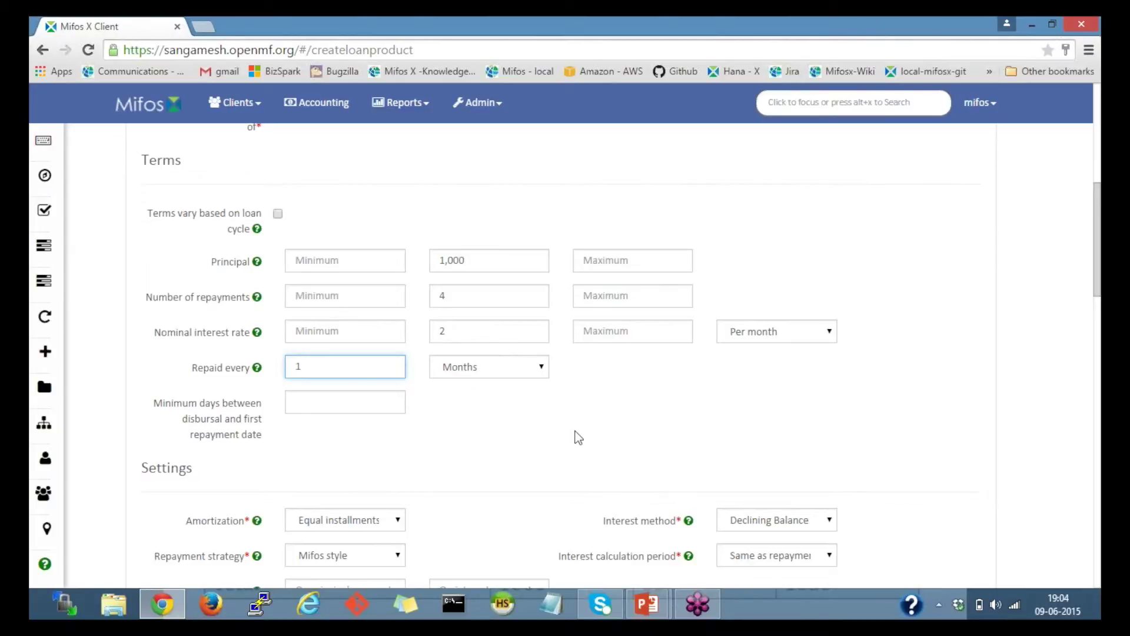
pyautogui.click(512, 372)
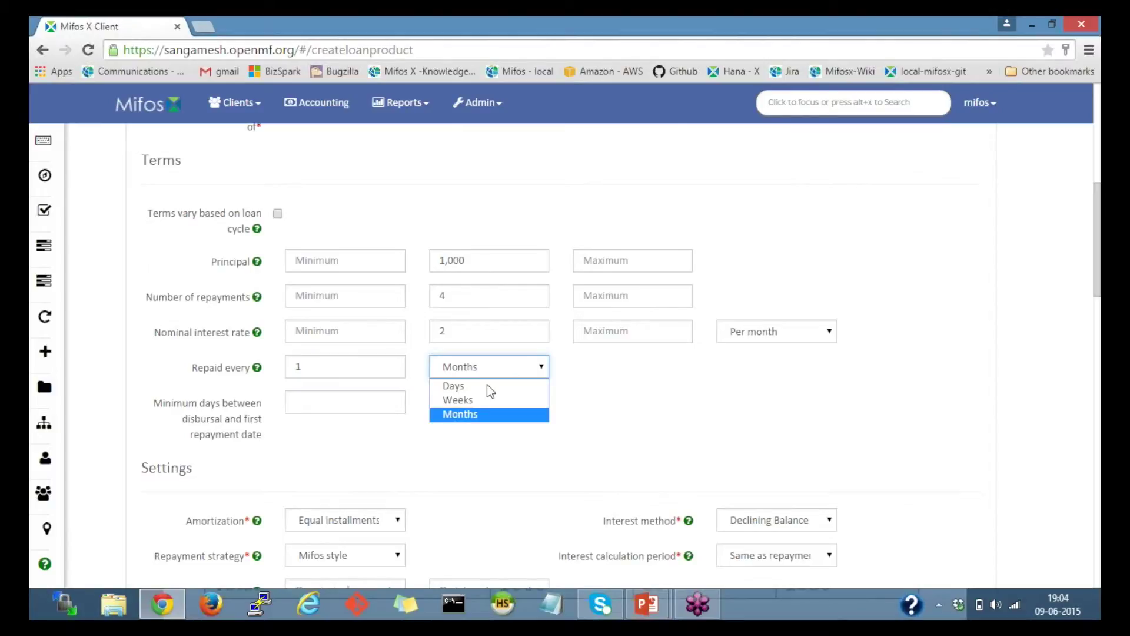
pyautogui.click(483, 416)
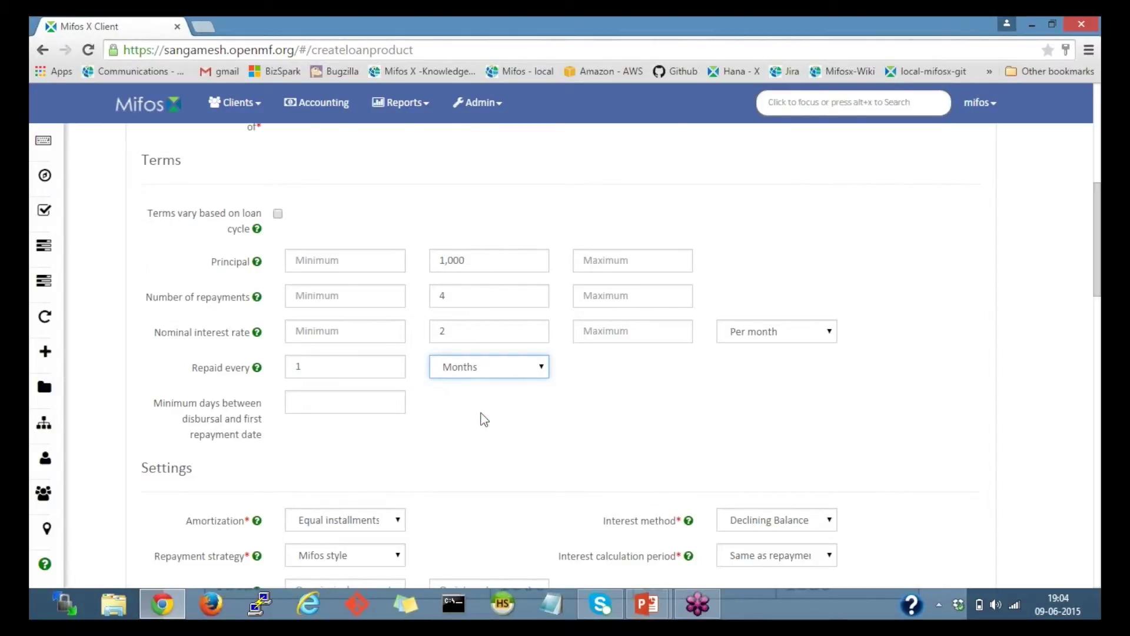
# Step: Change the interest method to Flat in the Settings section
pyautogui.scroll(-1, 484, 419)
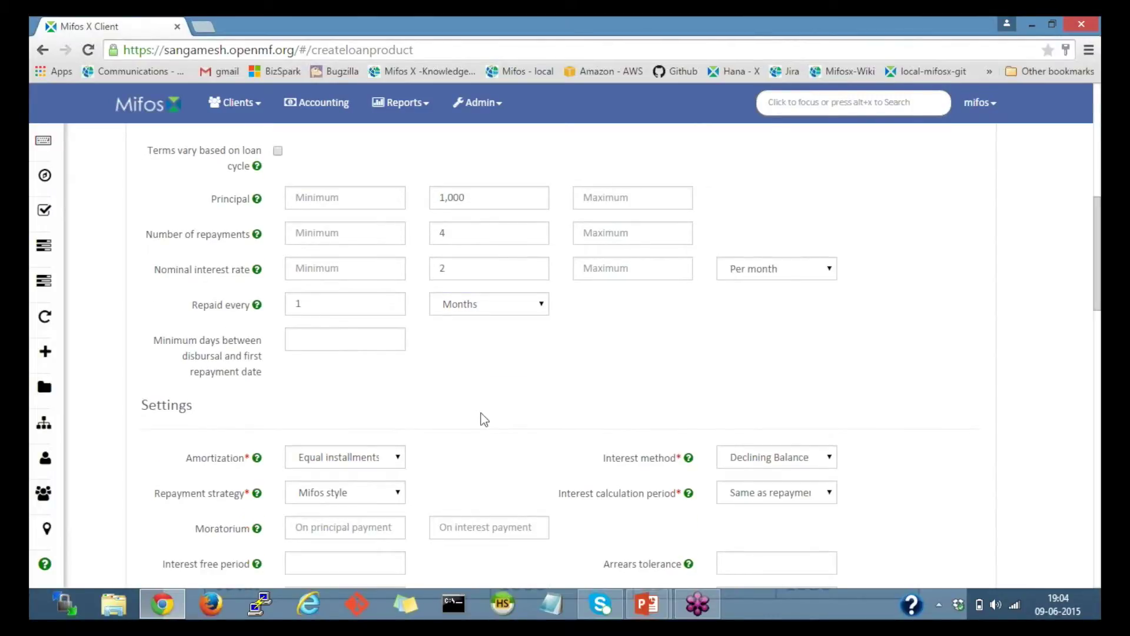
pyautogui.scroll(-2, 484, 419)
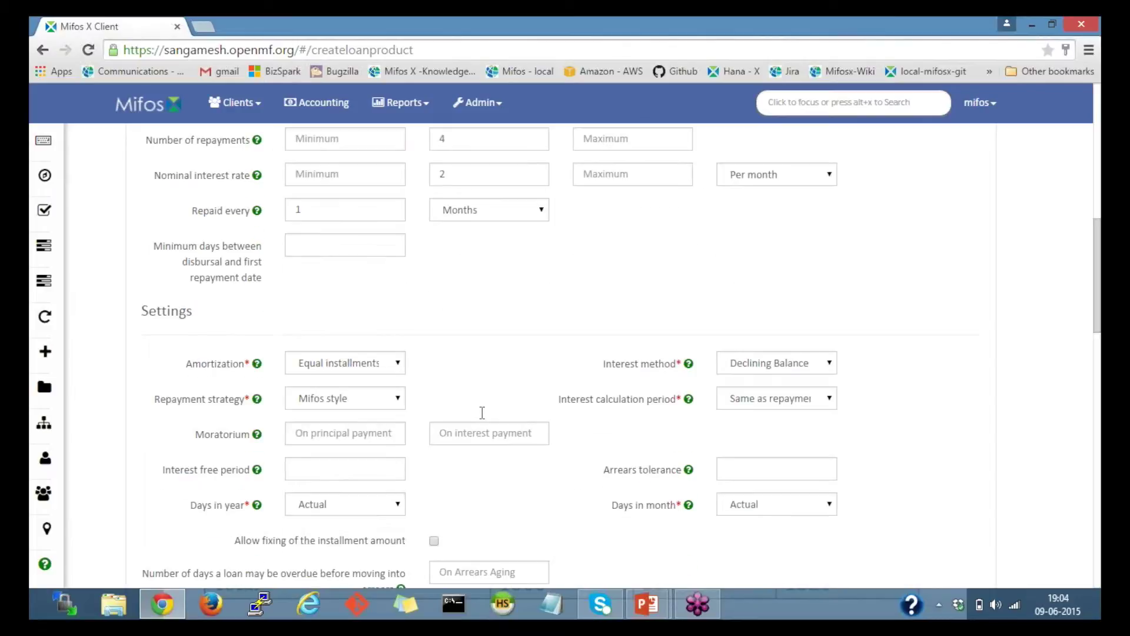
pyautogui.scroll(-2, 483, 413)
pyautogui.click(380, 245)
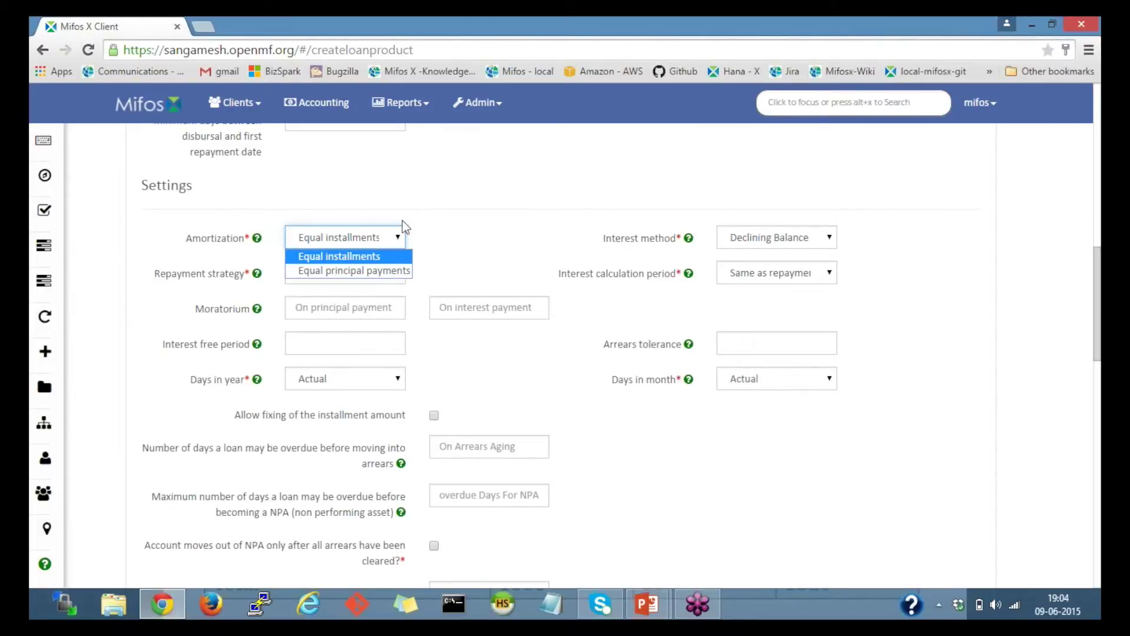
pyautogui.click(484, 227)
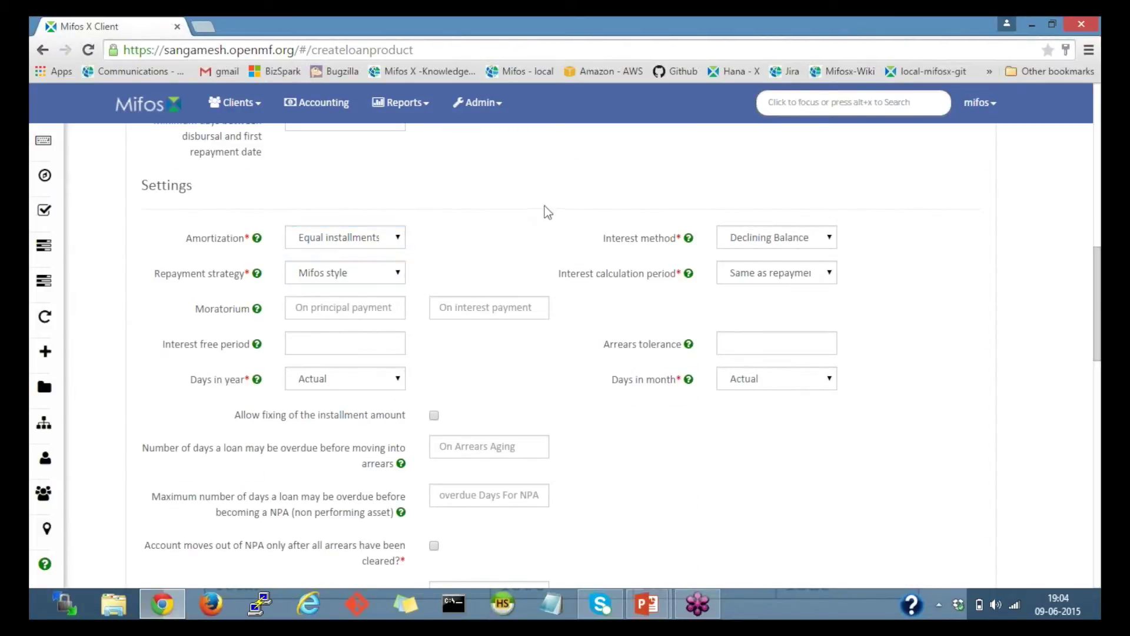
pyautogui.click(740, 239)
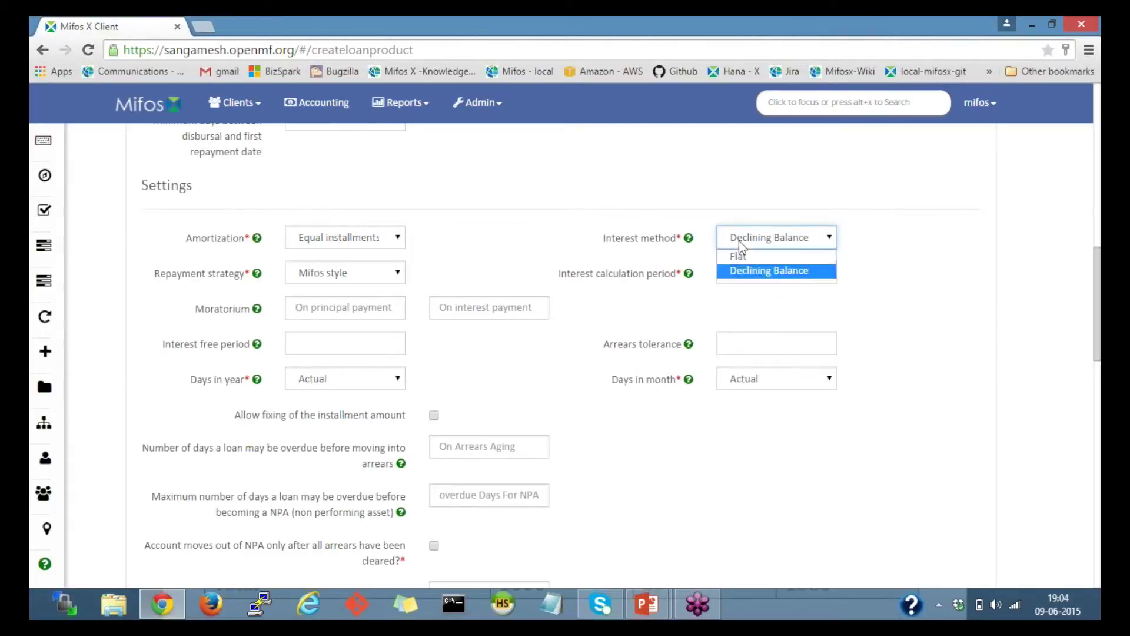
pyautogui.click(739, 252)
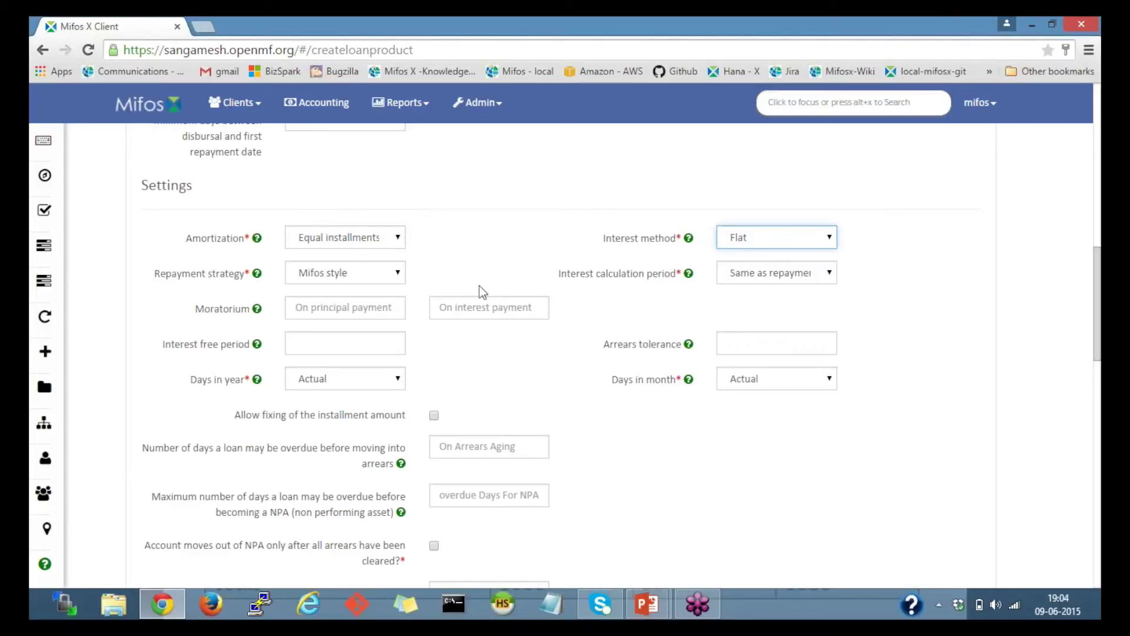
pyautogui.click(501, 246)
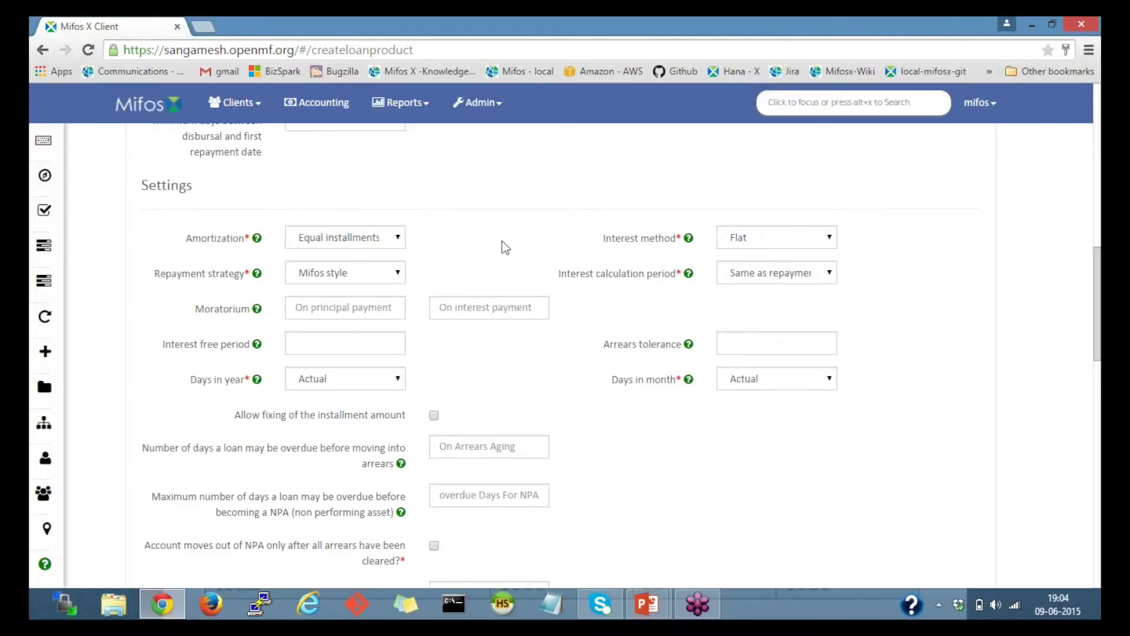
# Step: Keep amortization as Equal installments and repayment strategy as Mifos style
pyautogui.click(350, 234)
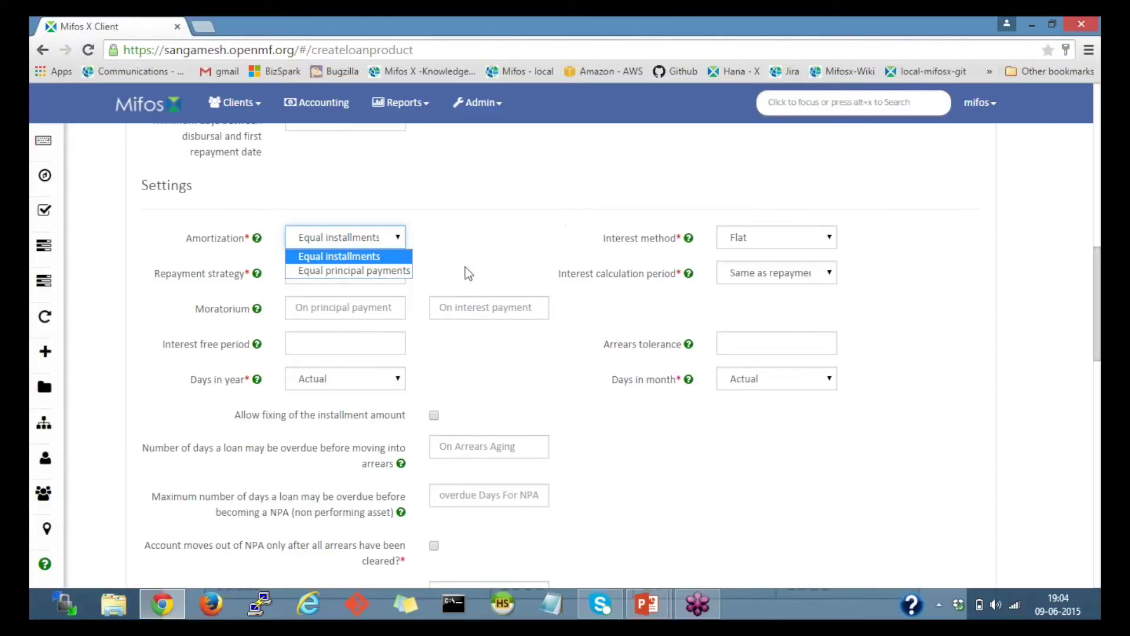
pyautogui.click(512, 270)
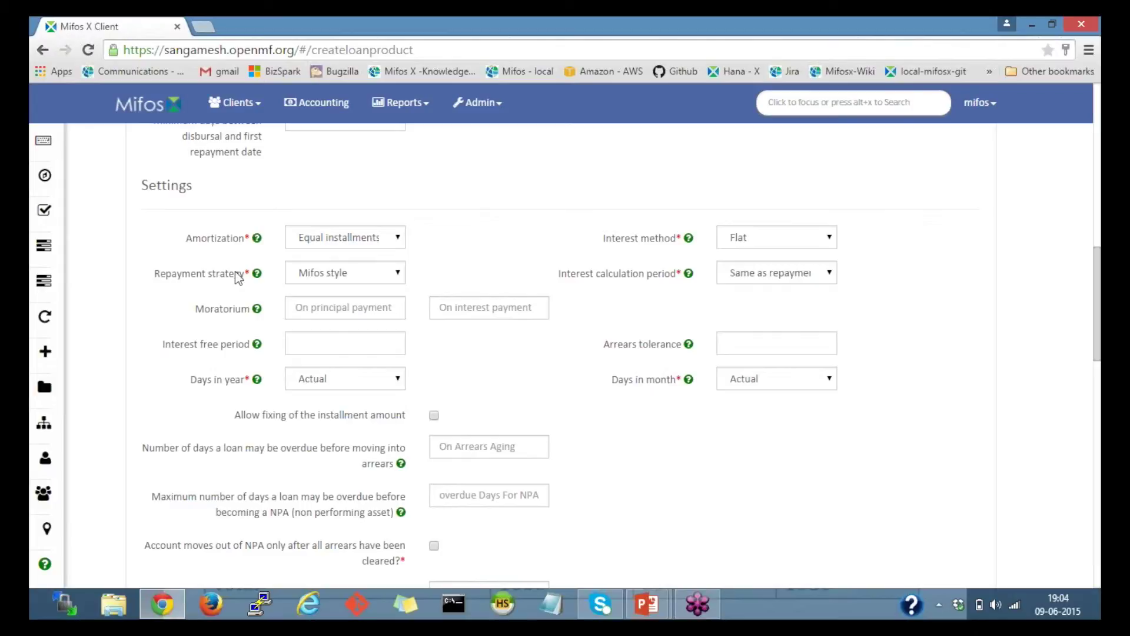
pyautogui.click(370, 283)
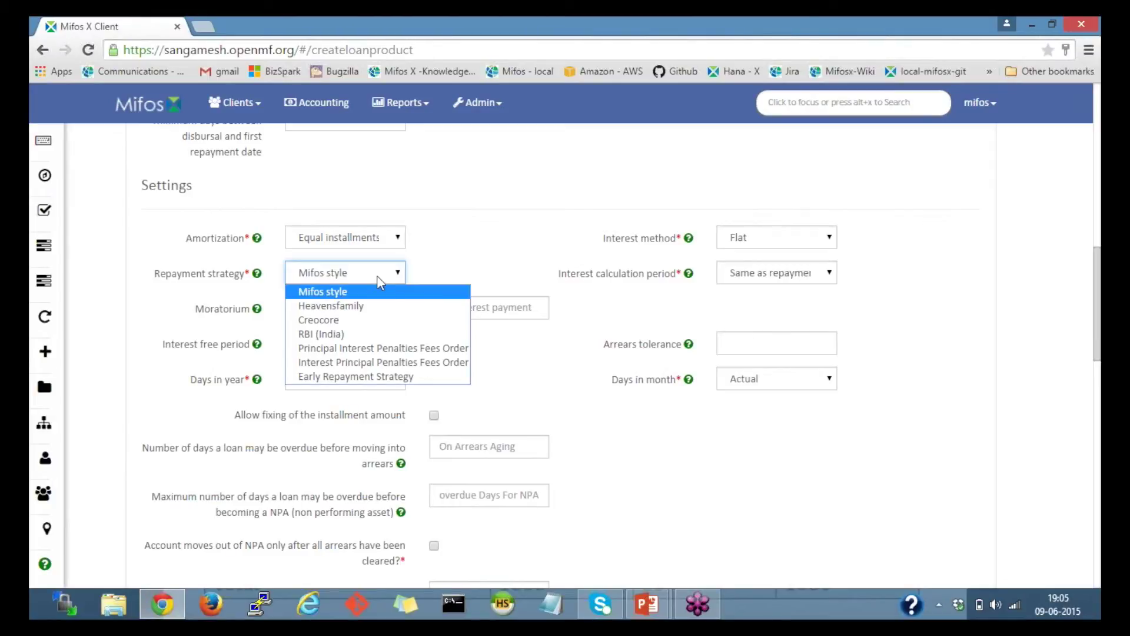
pyautogui.click(441, 277)
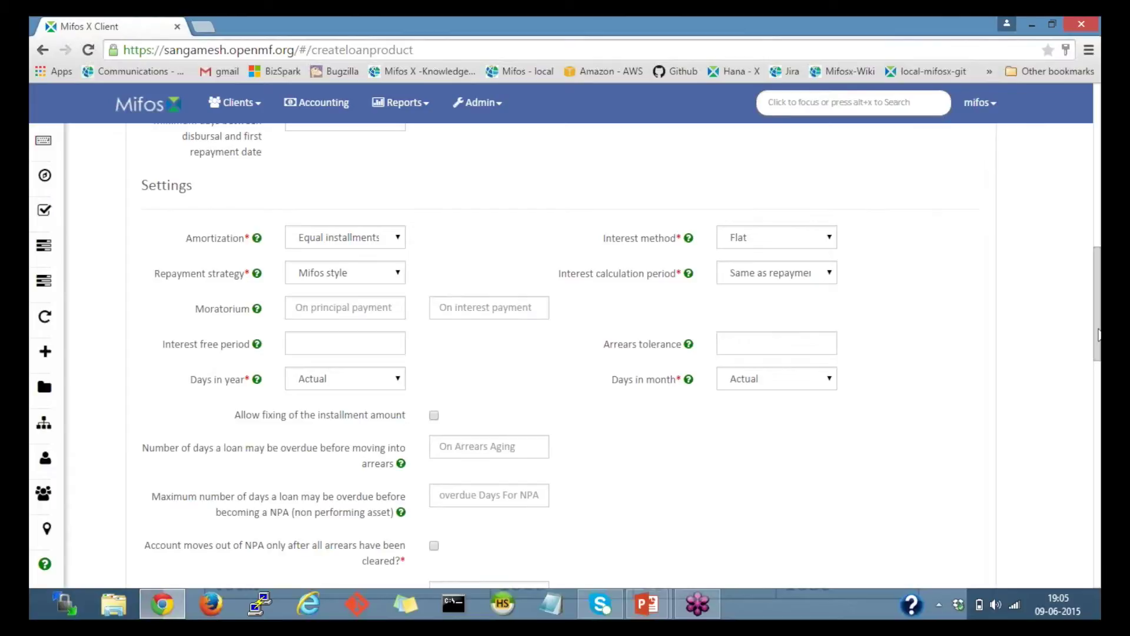
pyautogui.scroll(-1, 1098, 341)
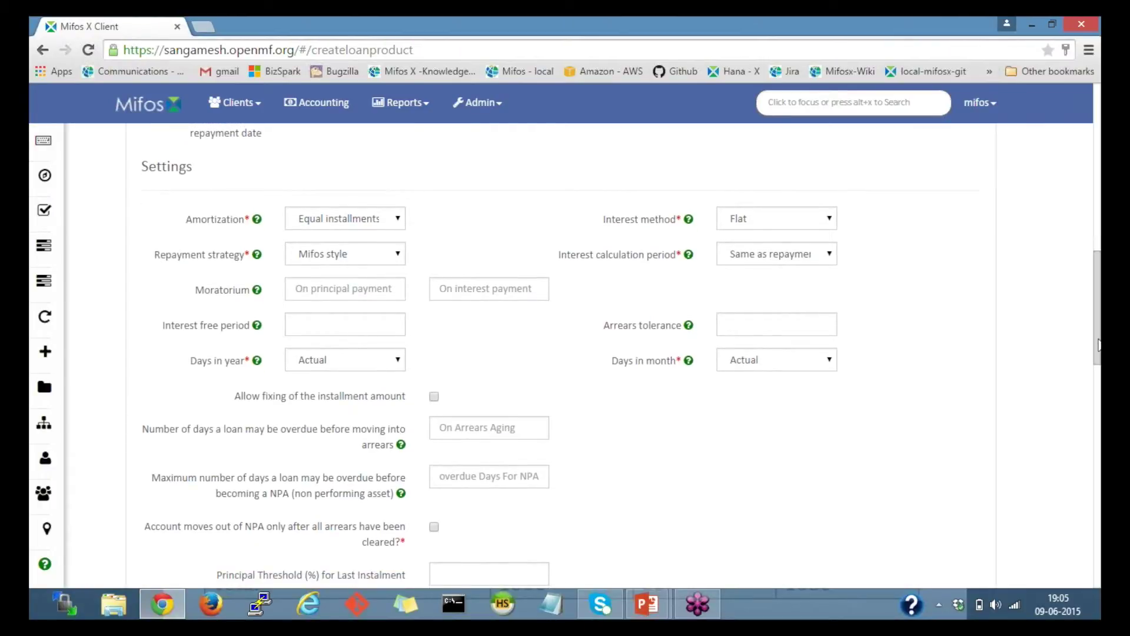
pyautogui.scroll(-1, 1099, 345)
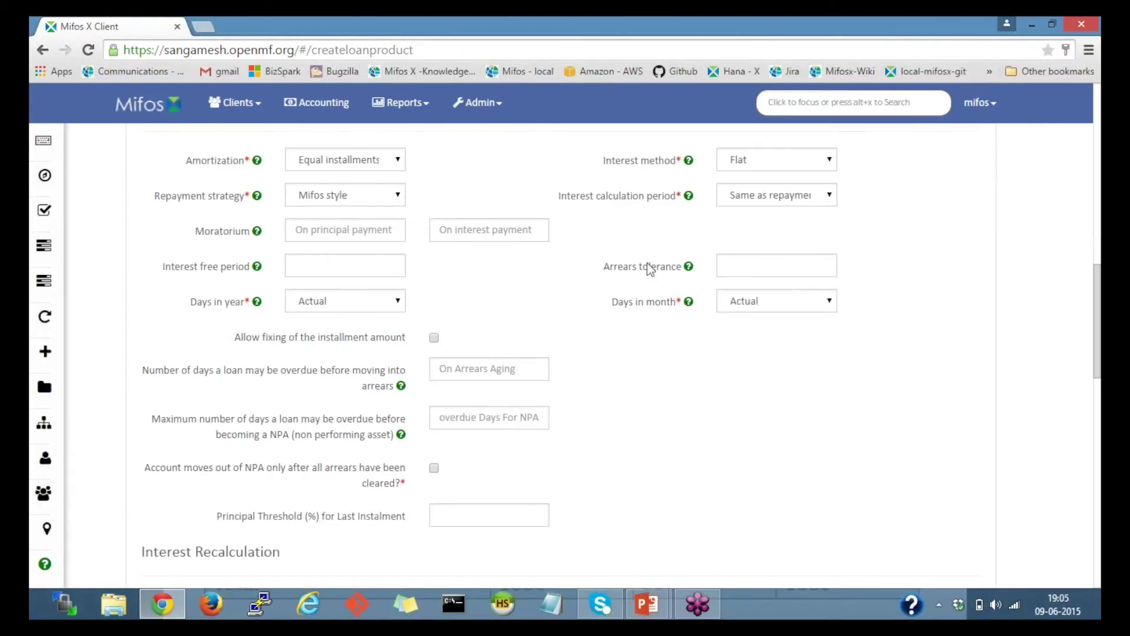
pyautogui.moveTo(657, 595)
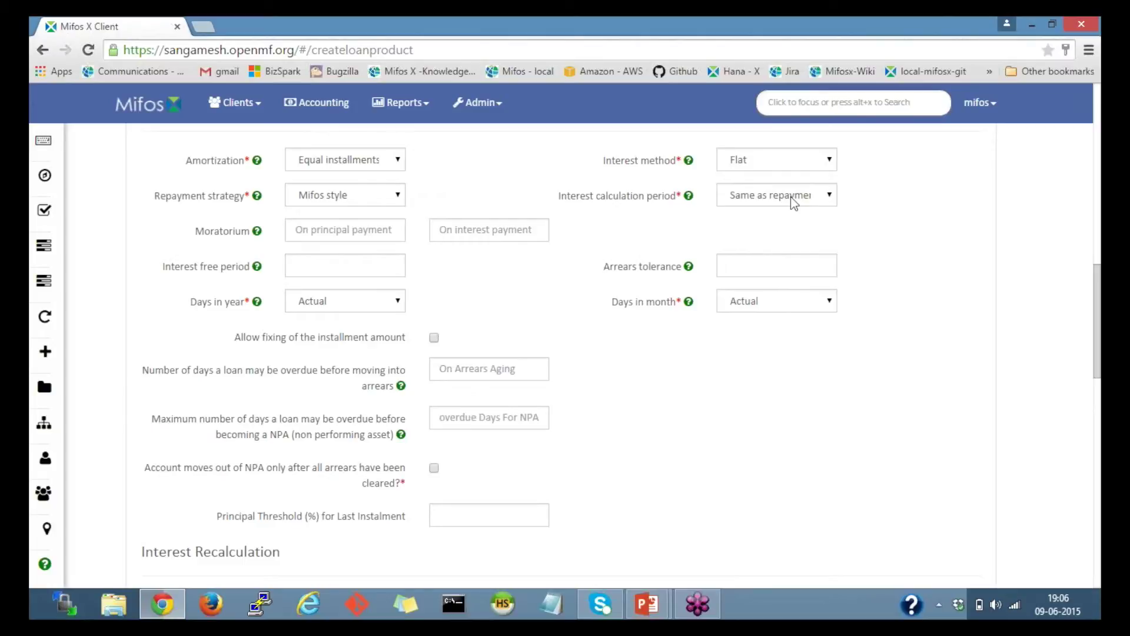
pyautogui.scroll(-1, 870, 348)
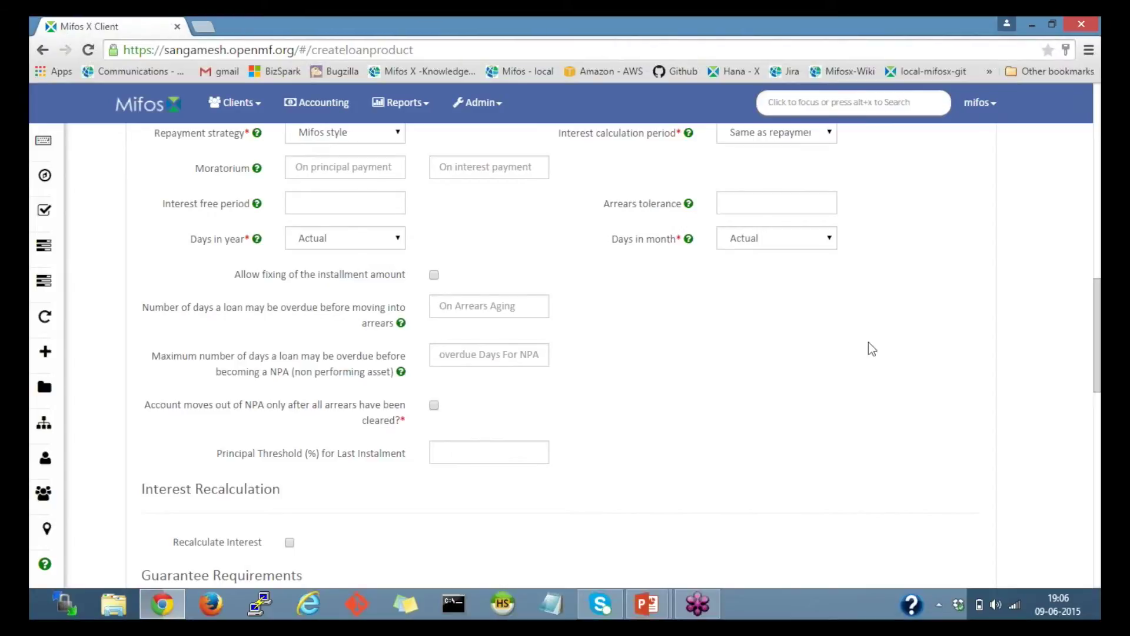
pyautogui.scroll(-3, 868, 342)
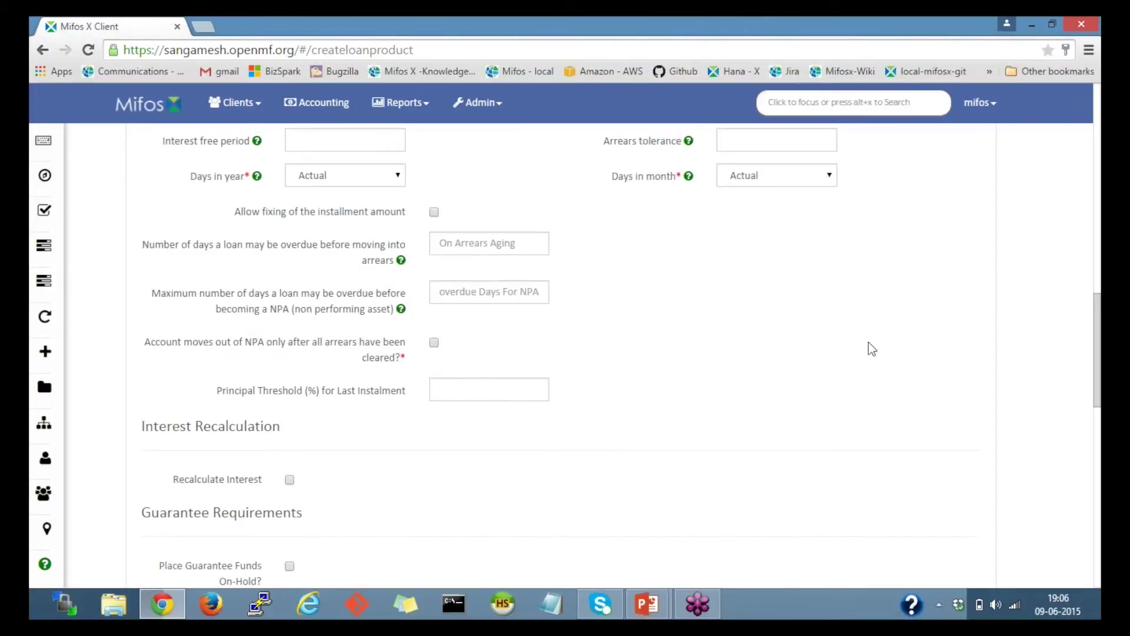
# Step: Leave Charges empty and Accounting as None, then submit the Income generating loan product
pyautogui.scroll(-8, 868, 342)
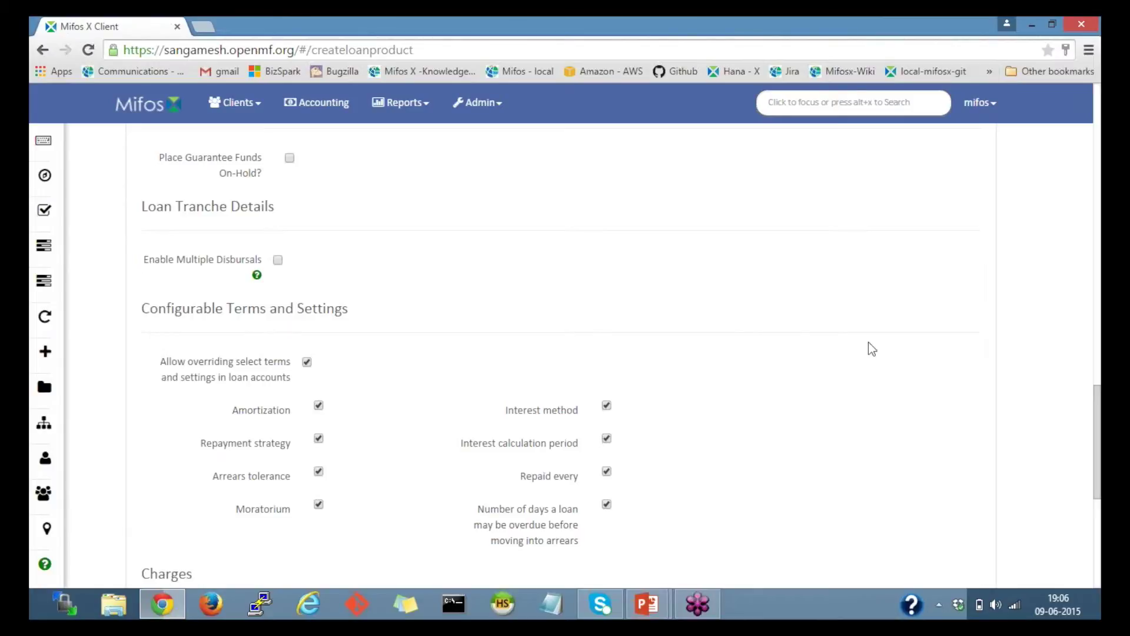
pyautogui.scroll(-1, 871, 349)
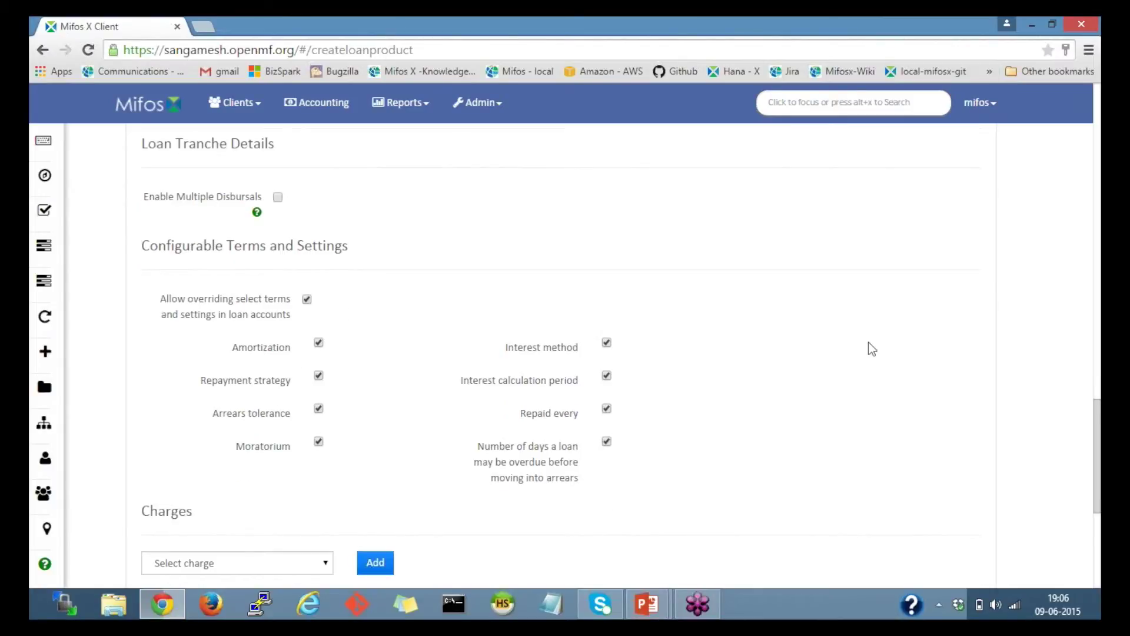
pyautogui.scroll(-1, 872, 349)
pyautogui.scroll(-2, 872, 349)
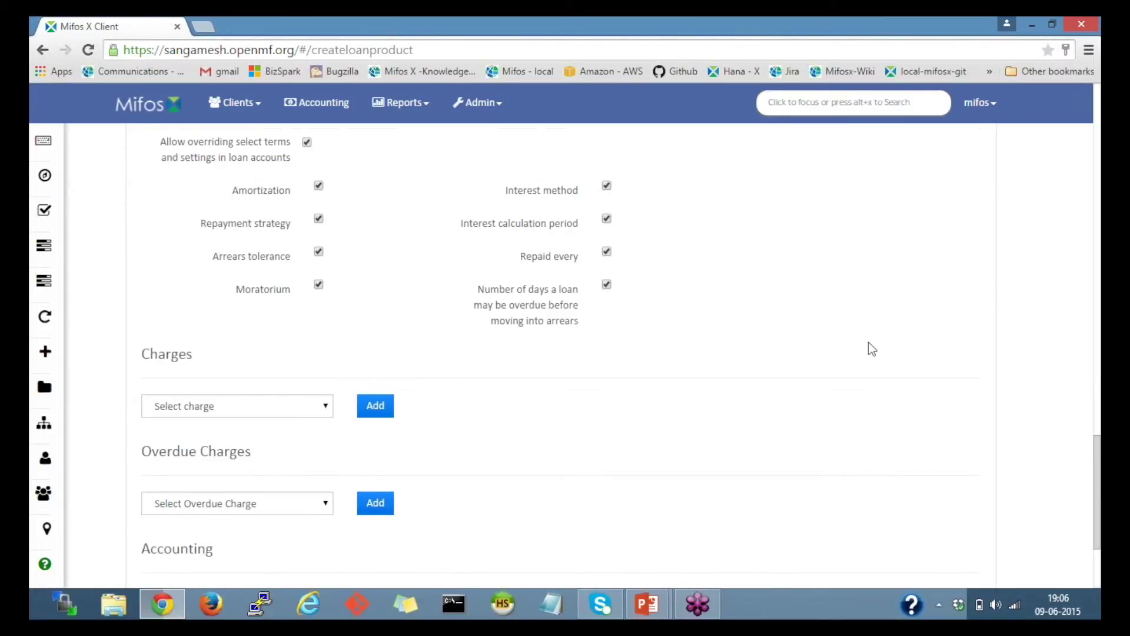
pyautogui.scroll(-3, 872, 349)
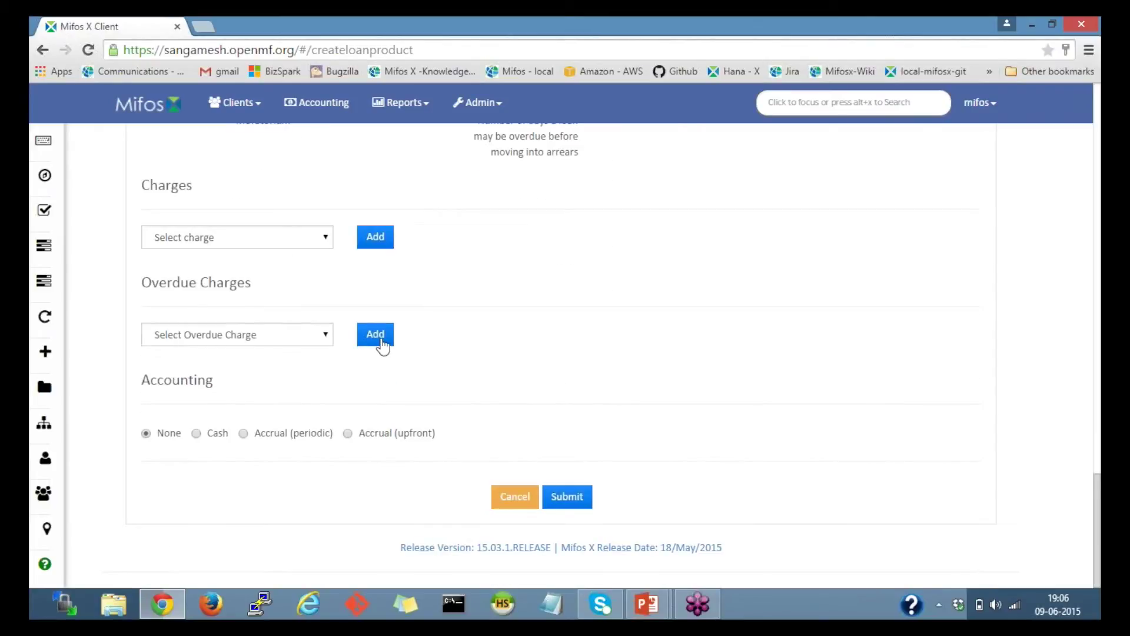
pyautogui.click(225, 239)
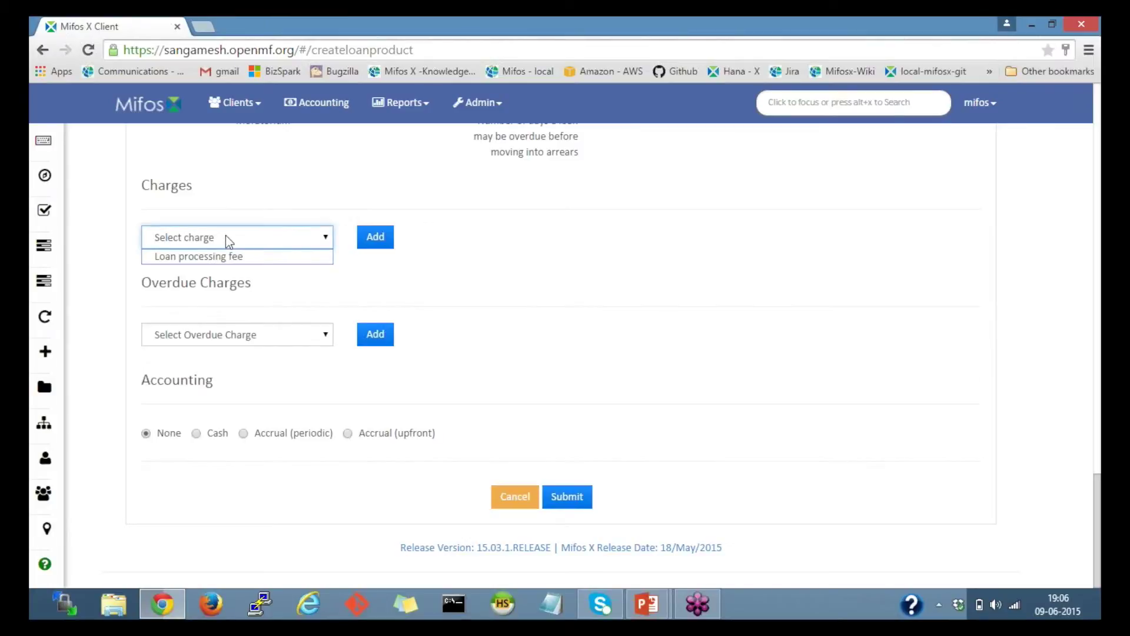
pyautogui.click(284, 192)
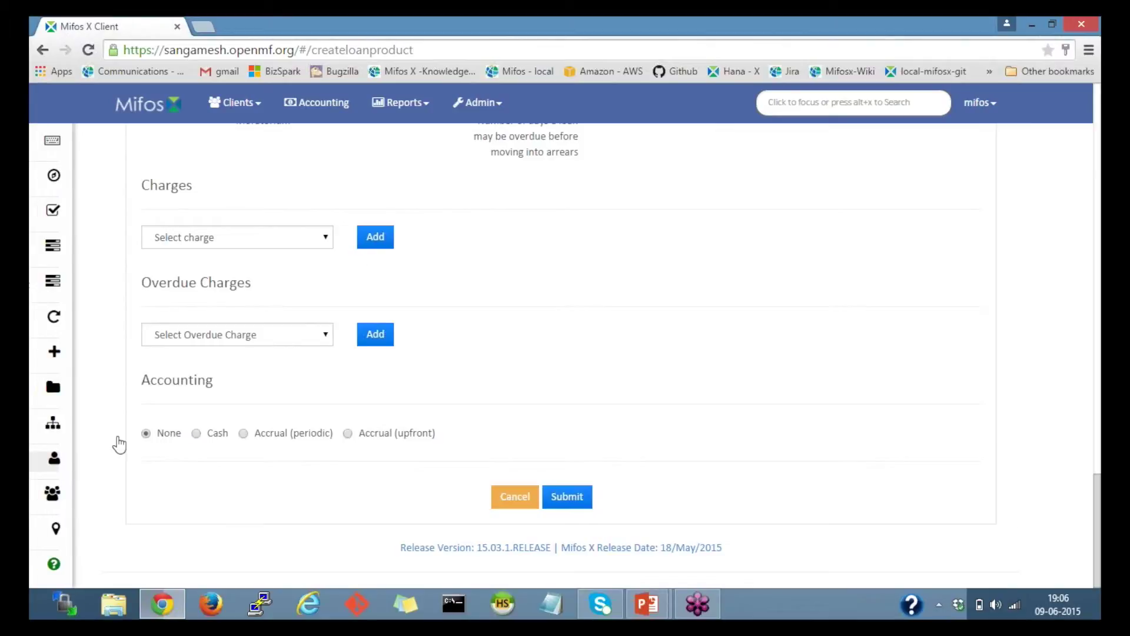
pyautogui.doubleClick(196, 380)
pyautogui.click(221, 393)
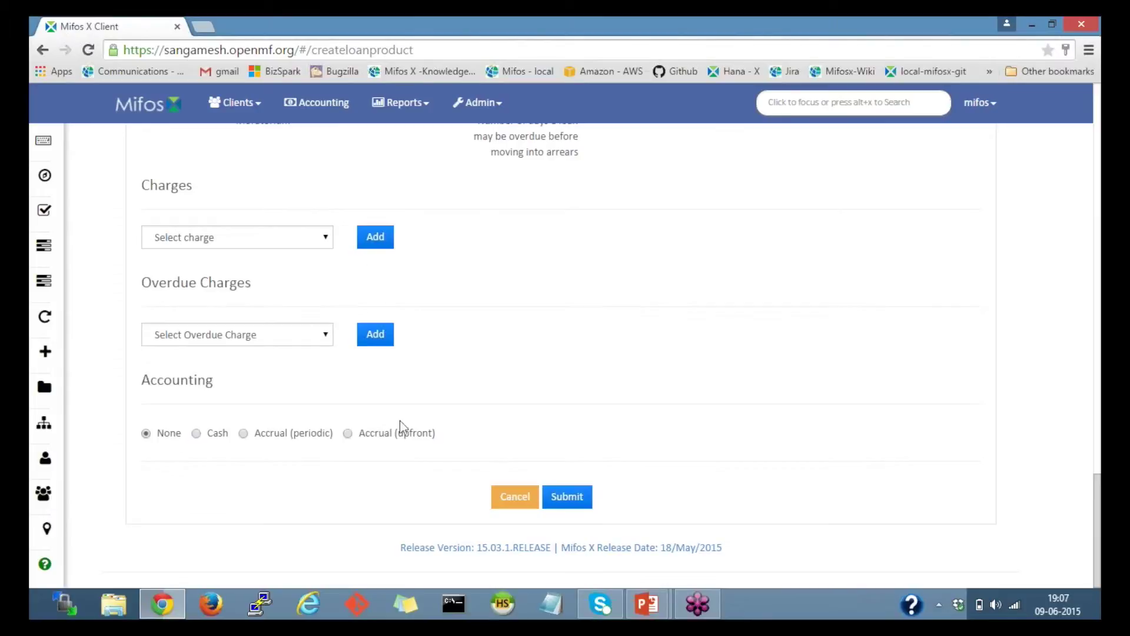
pyautogui.click(568, 500)
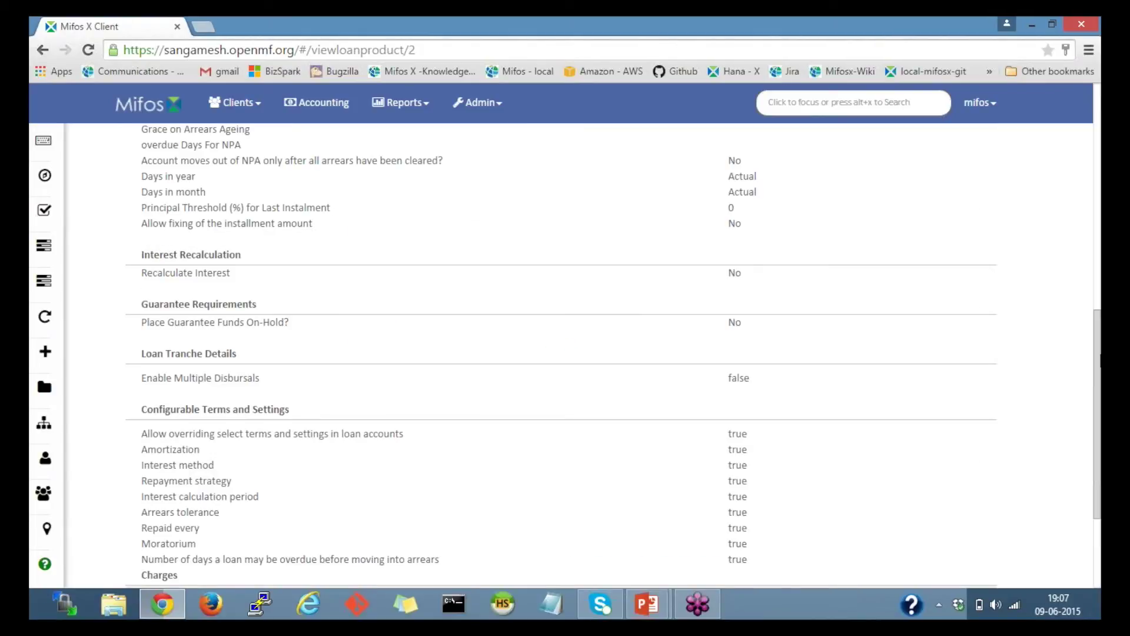
# Step: Review the saved product's details and return to Loan Products, now listing Income generating loan (igls)
pyautogui.scroll(1, 612, 353)
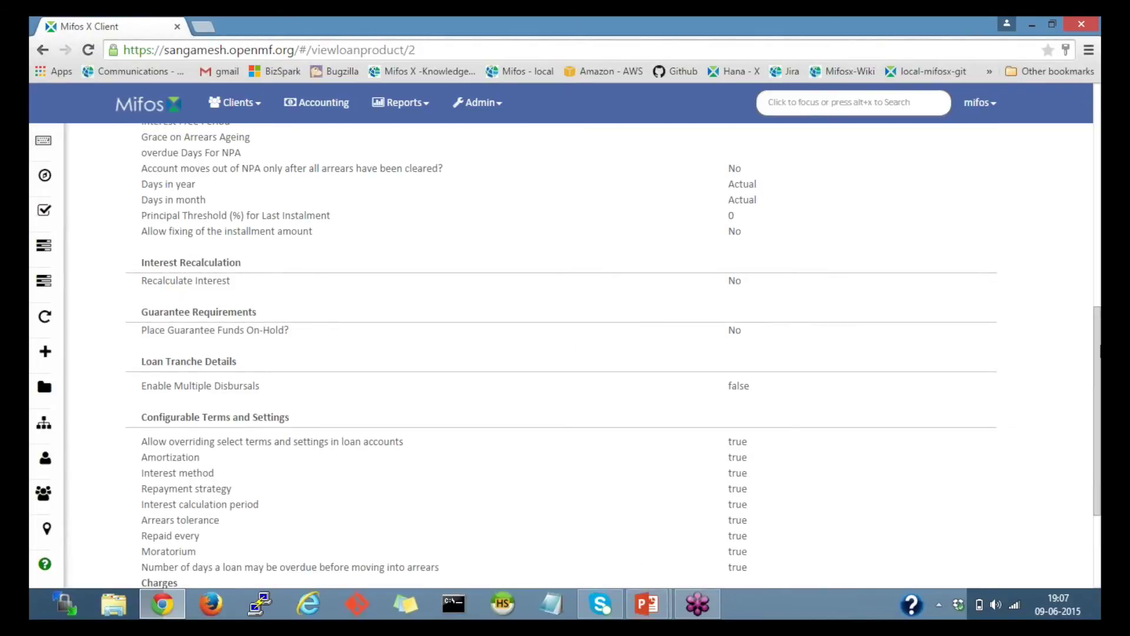
pyautogui.scroll(6, 565, 353)
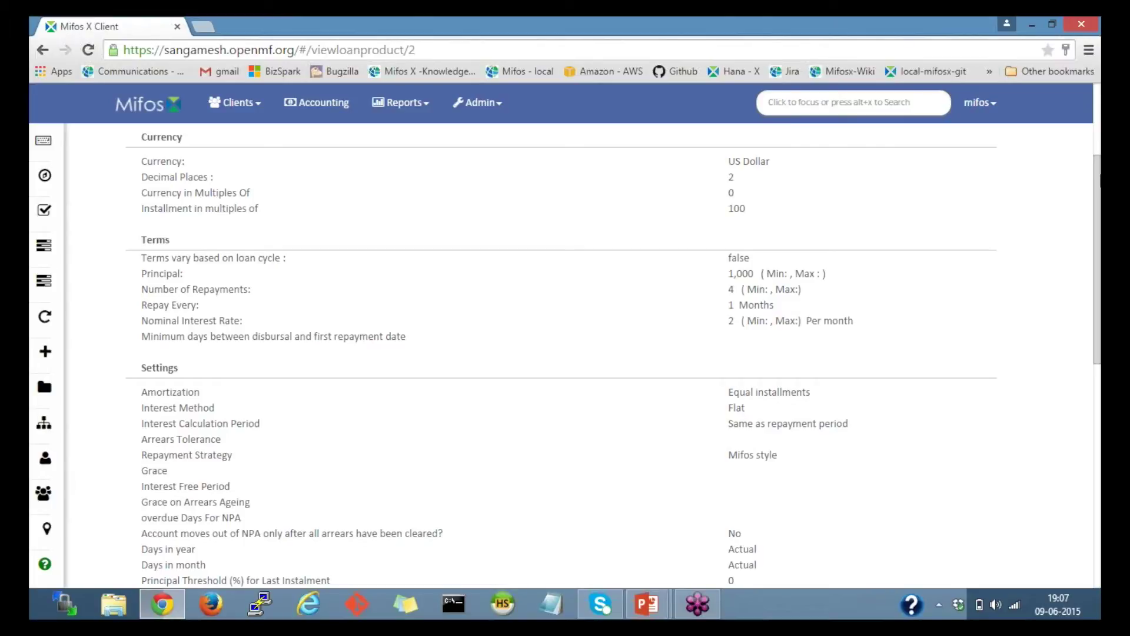
pyautogui.scroll(3, 1098, 177)
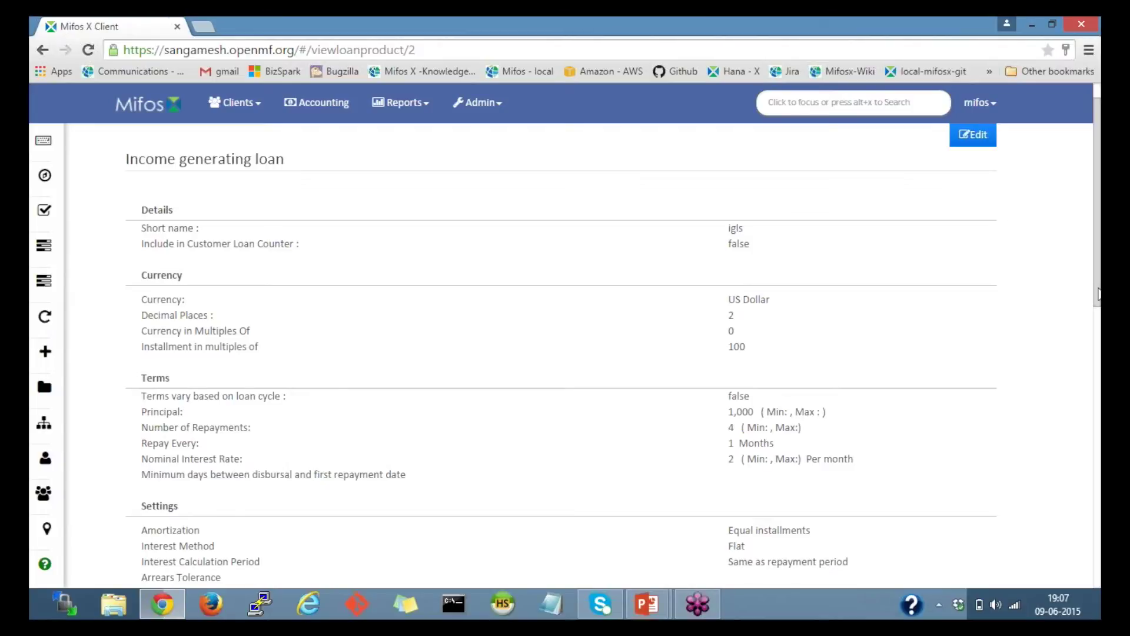
pyautogui.scroll(1, 236, 130)
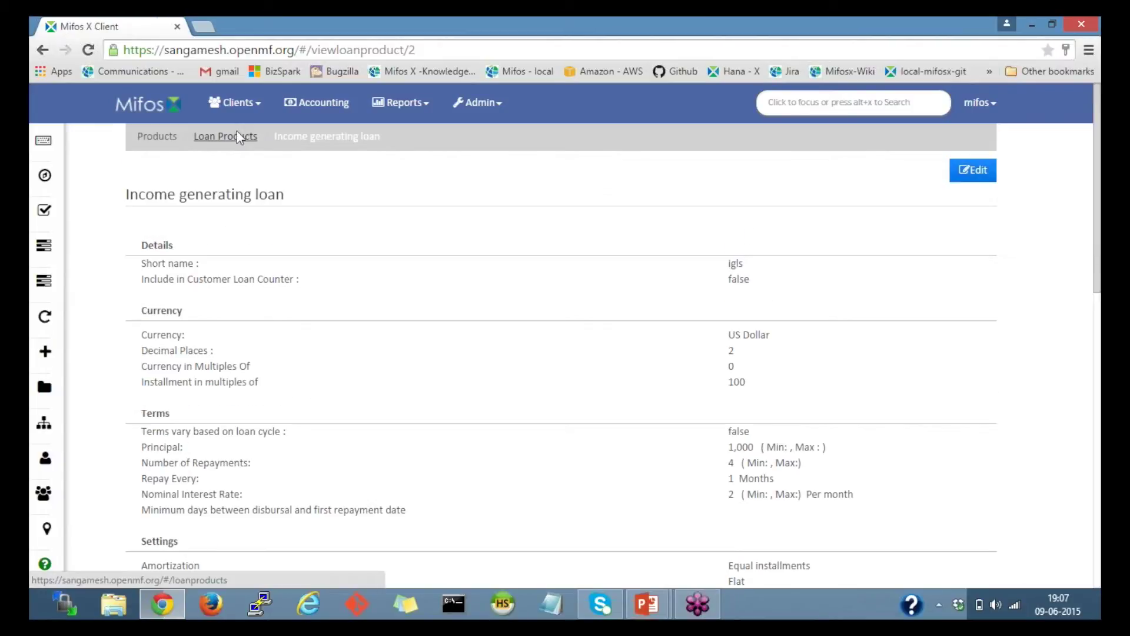
pyautogui.click(235, 134)
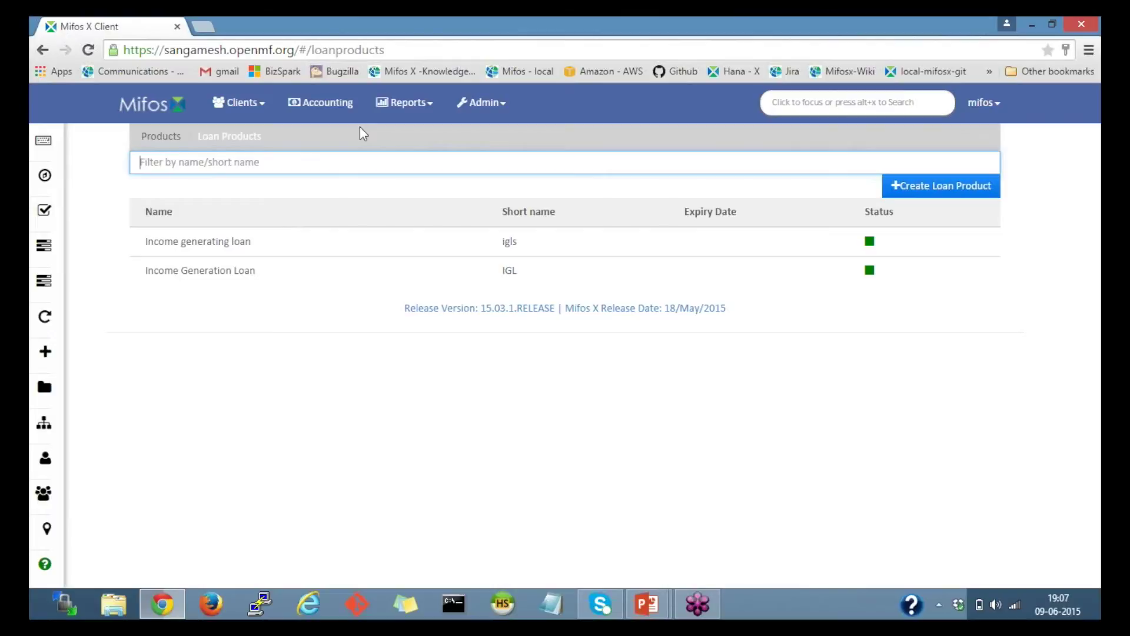
# Step: Create a new loan product with product name 'Agriculture loan' and short name 'AL'
pyautogui.click(974, 186)
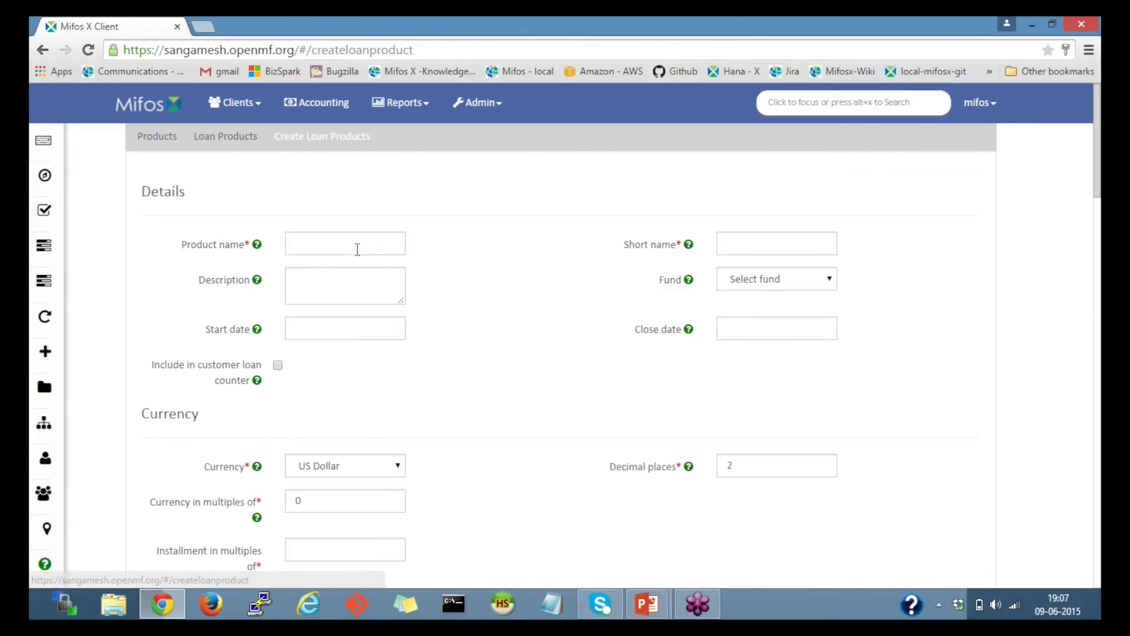
pyautogui.click(357, 249)
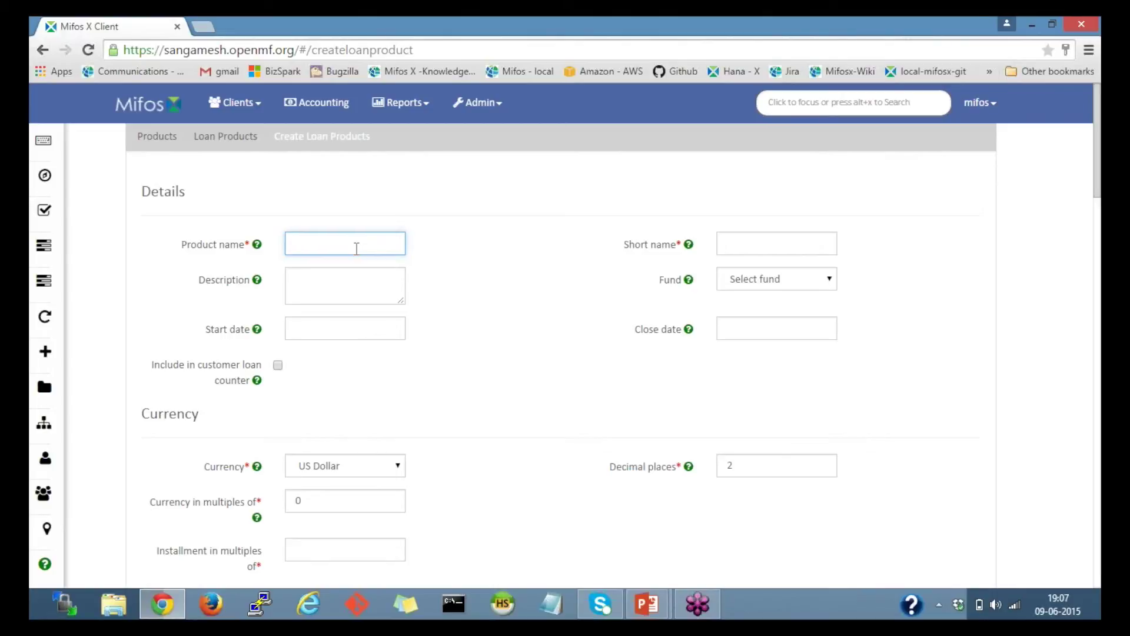
pyautogui.write('Agriculture loan')
pyautogui.click(738, 243)
pyautogui.write('AL')
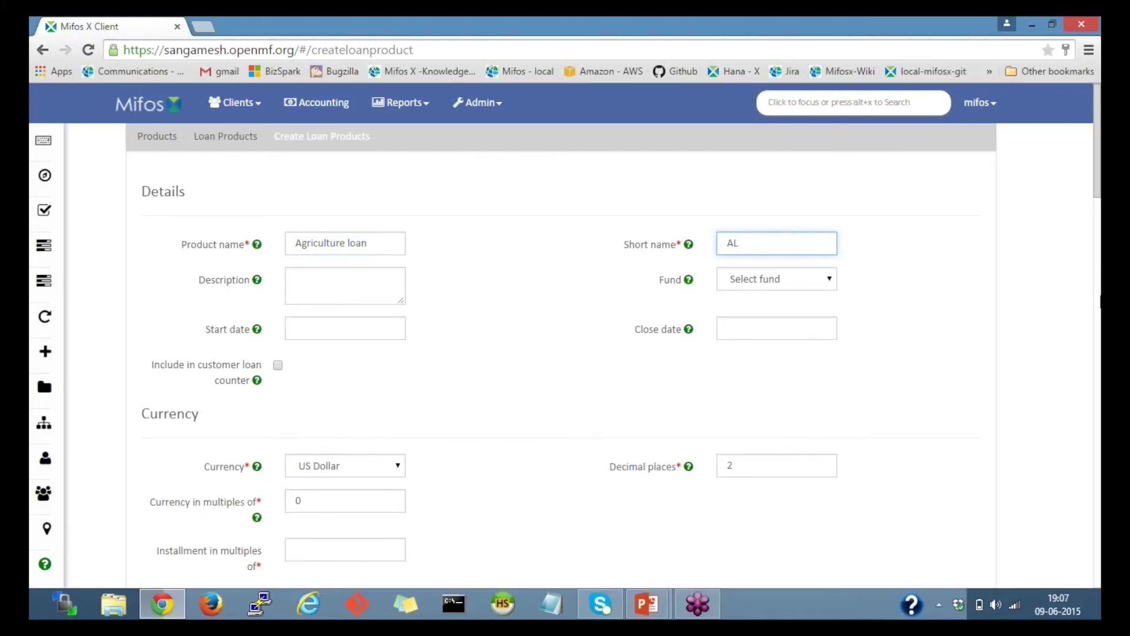
pyautogui.click(1098, 294)
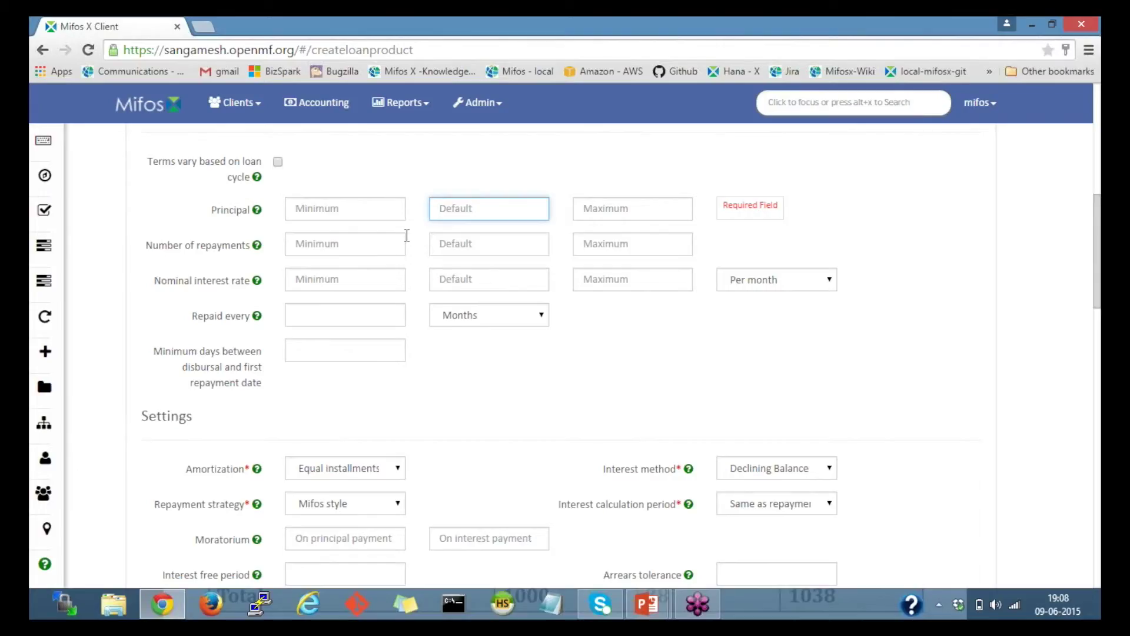
# Step: Enter principal 1000, 2 repayments, 5% nominal interest per year, repaid every 6 months
pyautogui.write('1000')
pyautogui.click(515, 243)
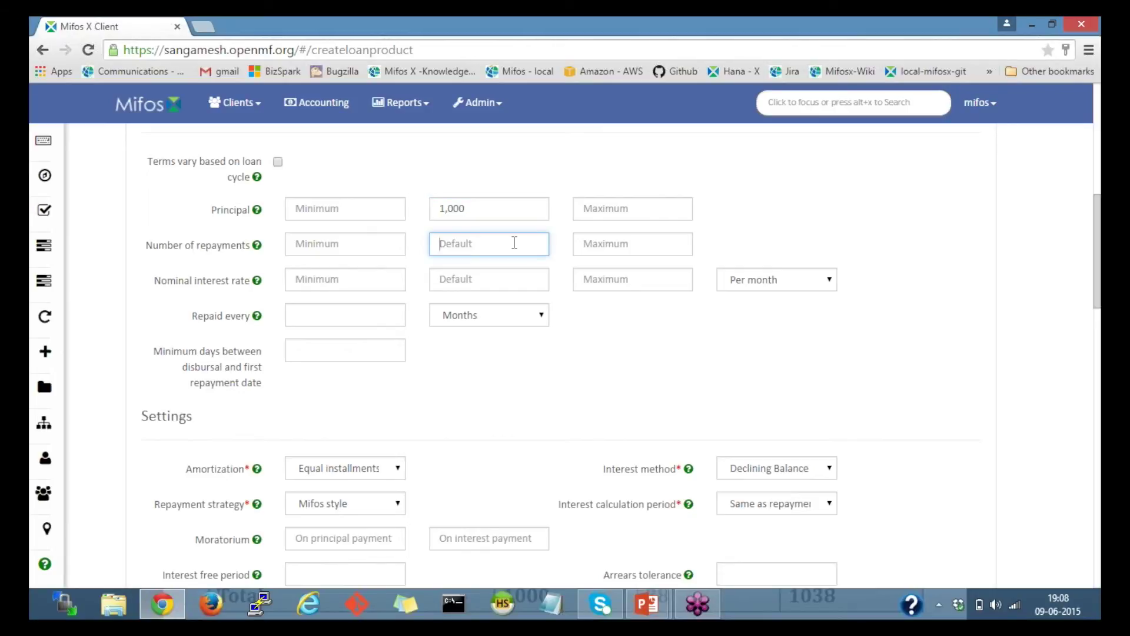
pyautogui.write('2')
pyautogui.click(489, 284)
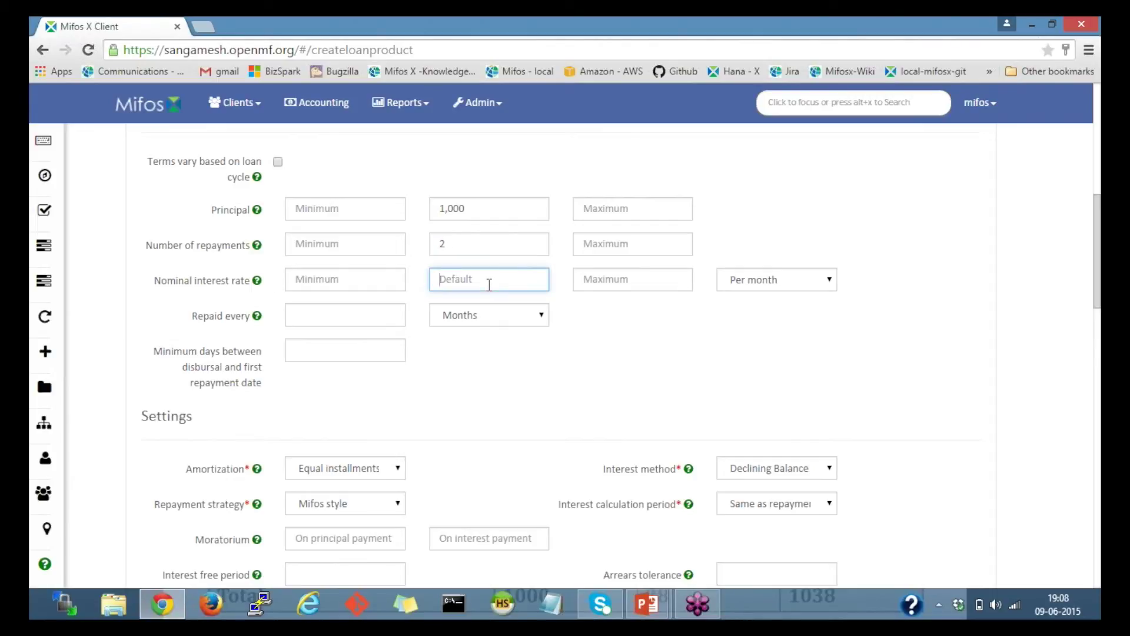
pyautogui.write('5')
pyautogui.click(796, 283)
pyautogui.click(758, 315)
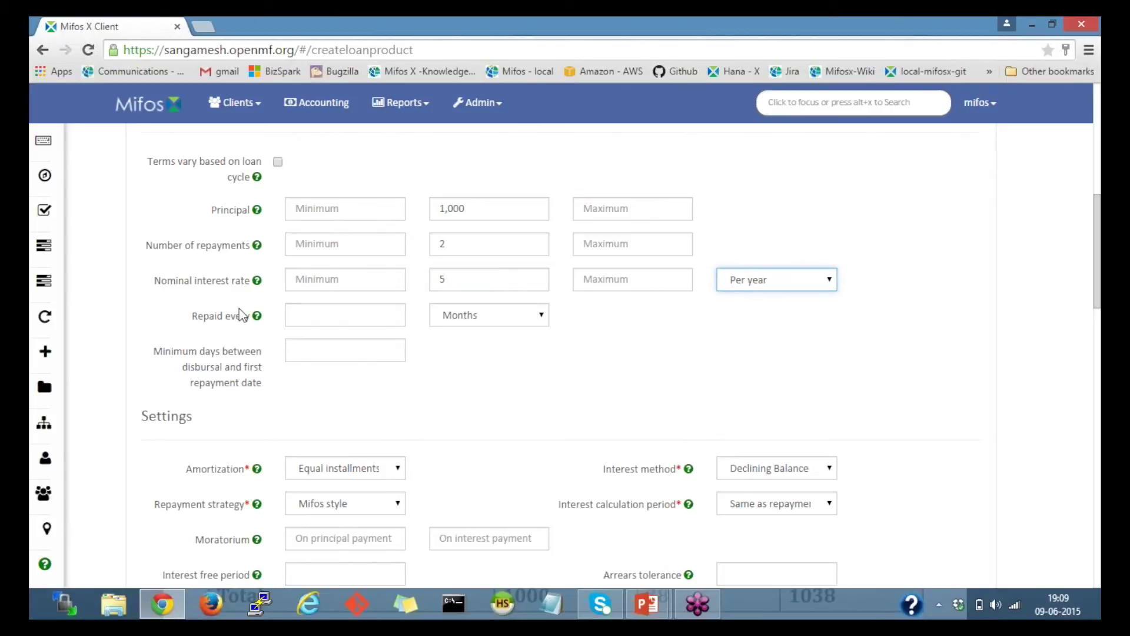
pyautogui.click(390, 312)
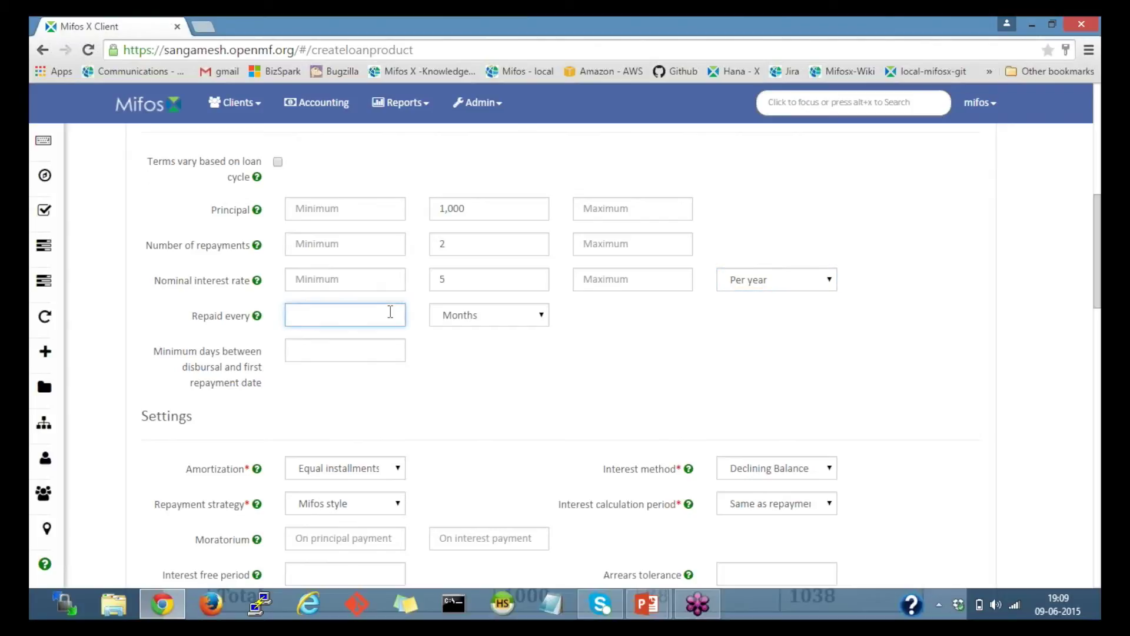
pyautogui.write('6')
pyautogui.press('Tab')
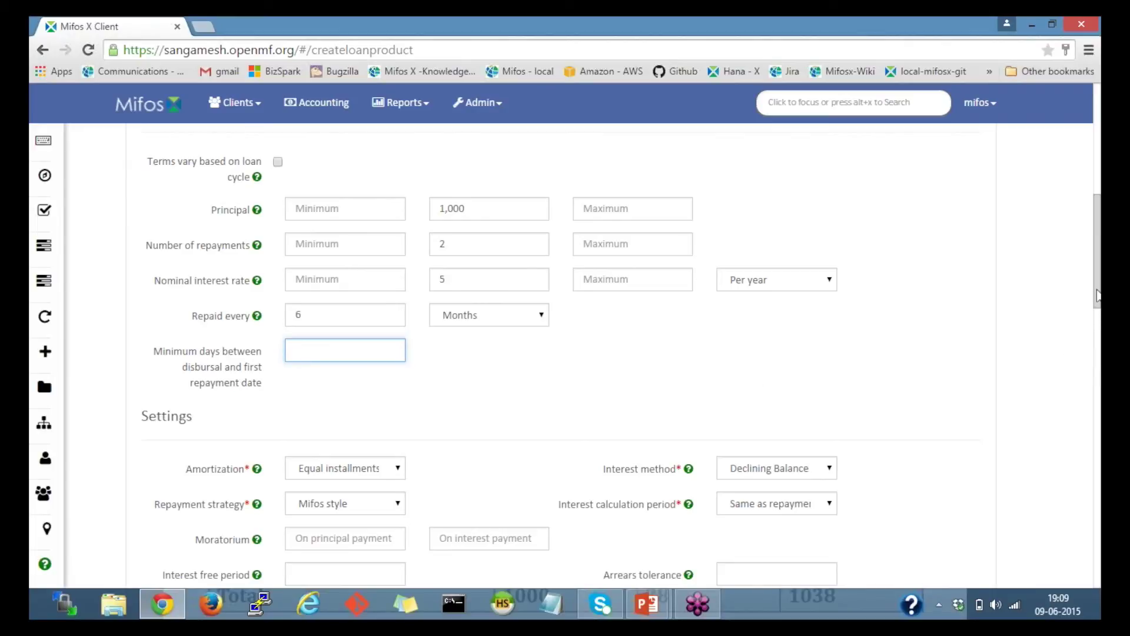
pyautogui.moveTo(1097, 299); pyautogui.dragTo(1098, 306)
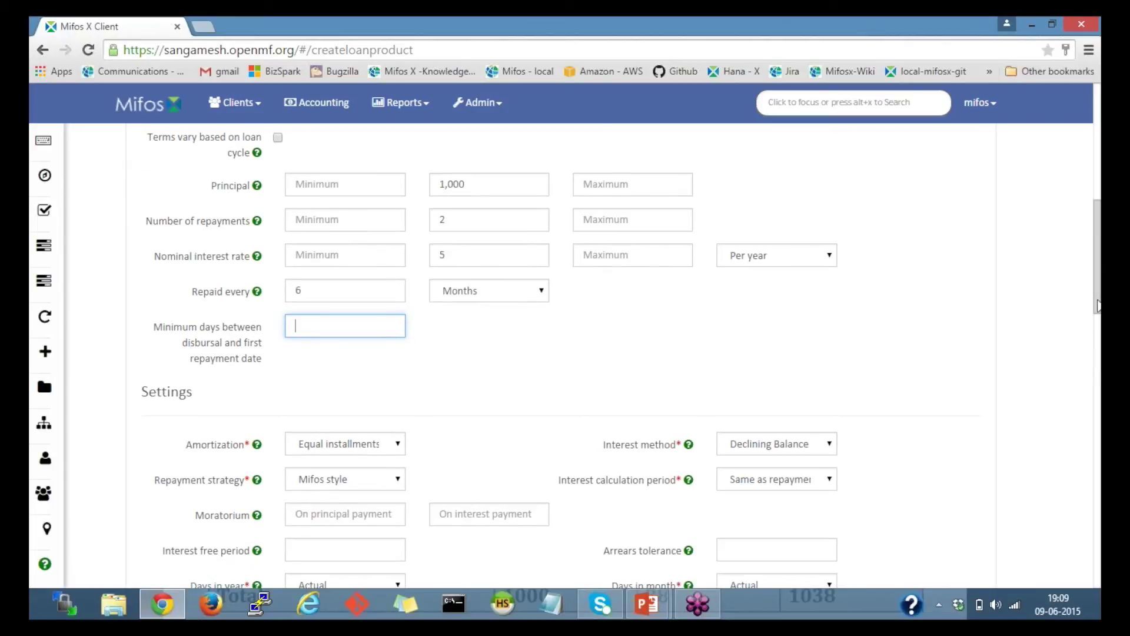
pyautogui.moveTo(1098, 305); pyautogui.dragTo(1099, 363)
pyautogui.click(766, 180)
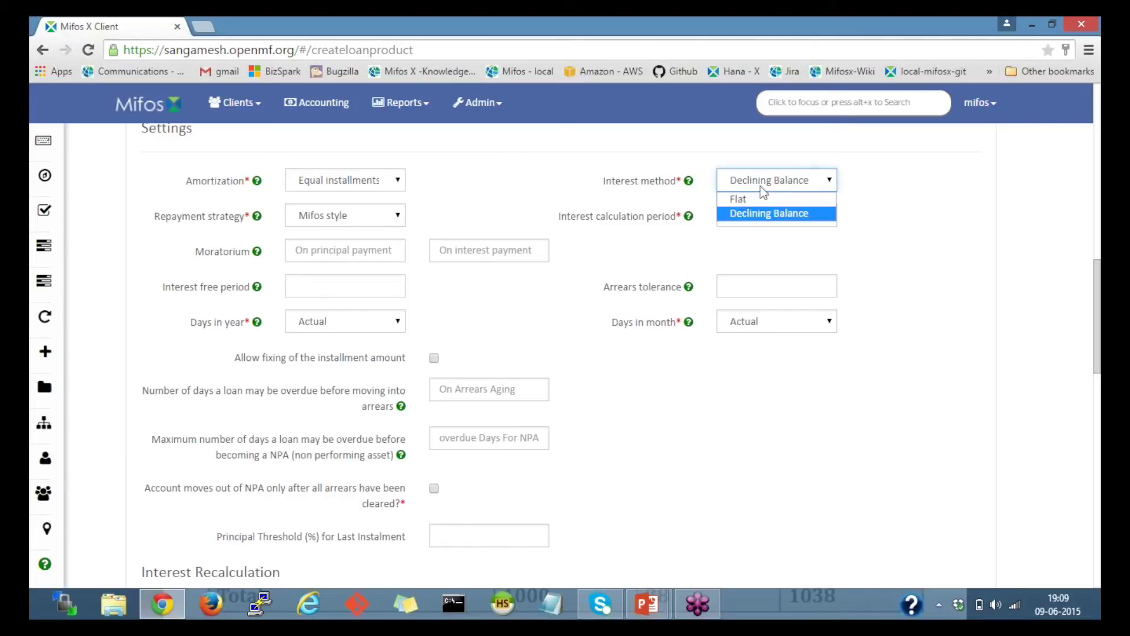
pyautogui.click(735, 214)
pyautogui.click(395, 182)
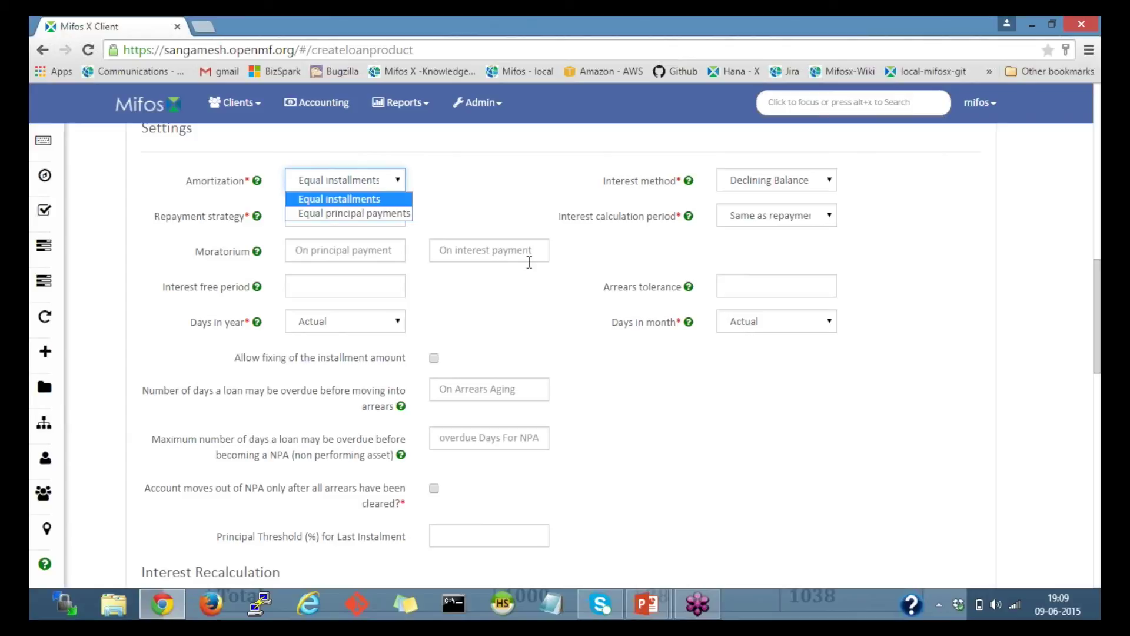
pyautogui.click(385, 200)
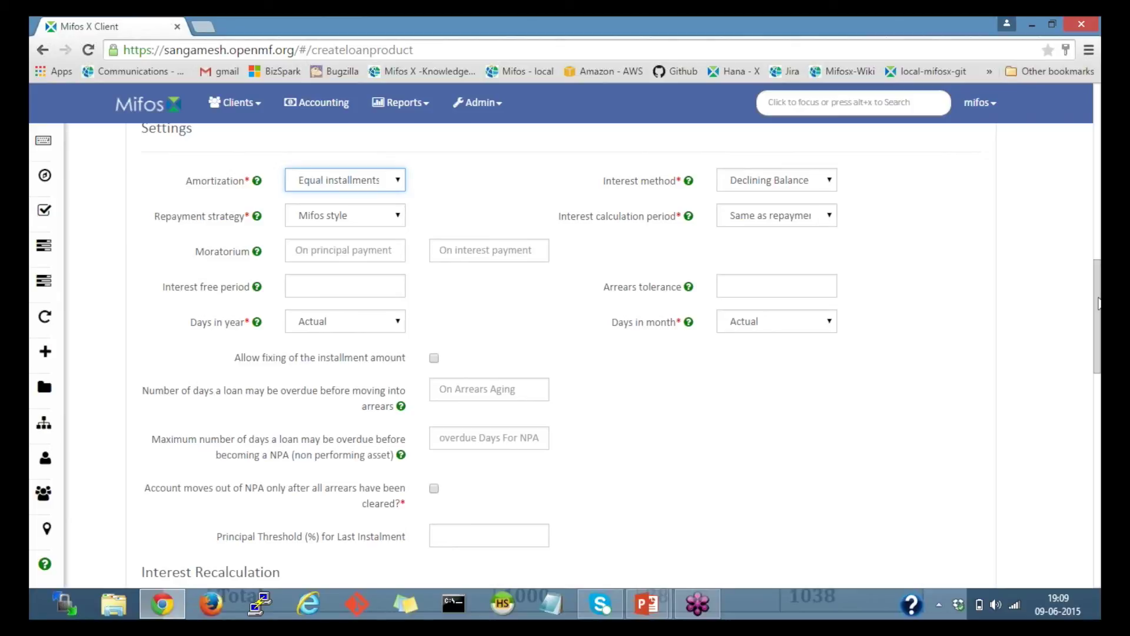
pyautogui.moveTo(1098, 303); pyautogui.dragTo(1099, 538)
# Step: Submit the Agriculture loan product and go back to the Loan Products list
pyautogui.click(564, 499)
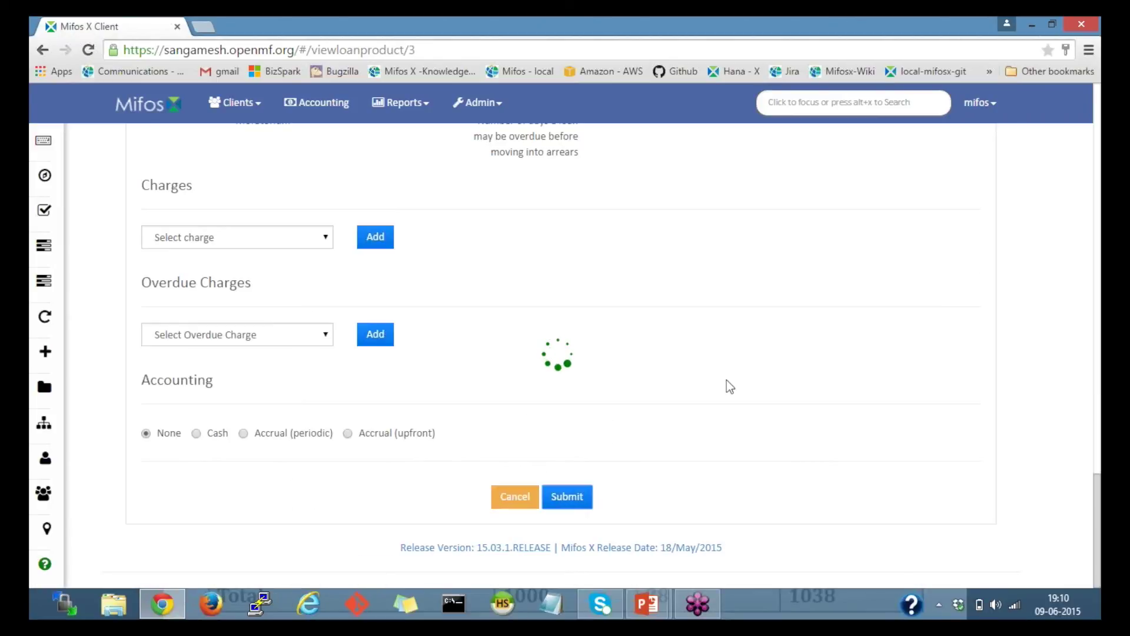
pyautogui.moveTo(1098, 447); pyautogui.dragTo(1099, 83)
pyautogui.click(212, 136)
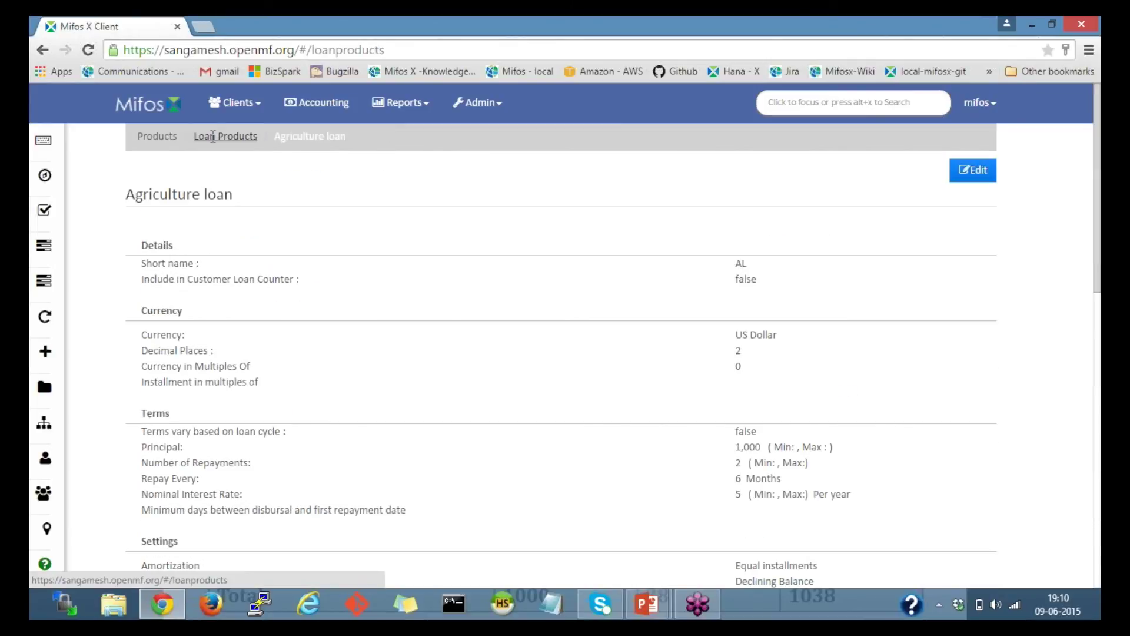